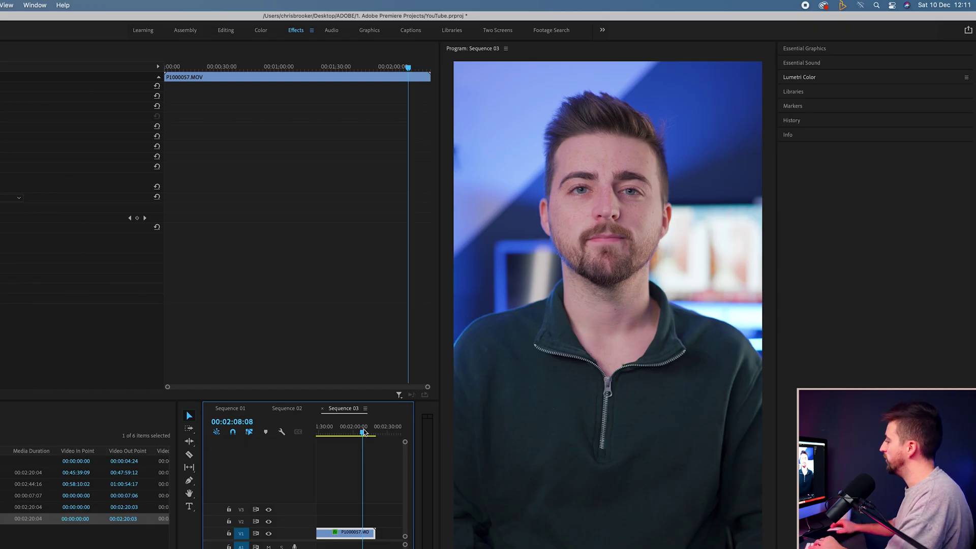
- Scrub and zoom the Sequence 03 timeline to find a frame of the talking-head clip
{"action": "left_click_drag", "start_coordinate": [355, 433], "coordinate": [364, 431]}
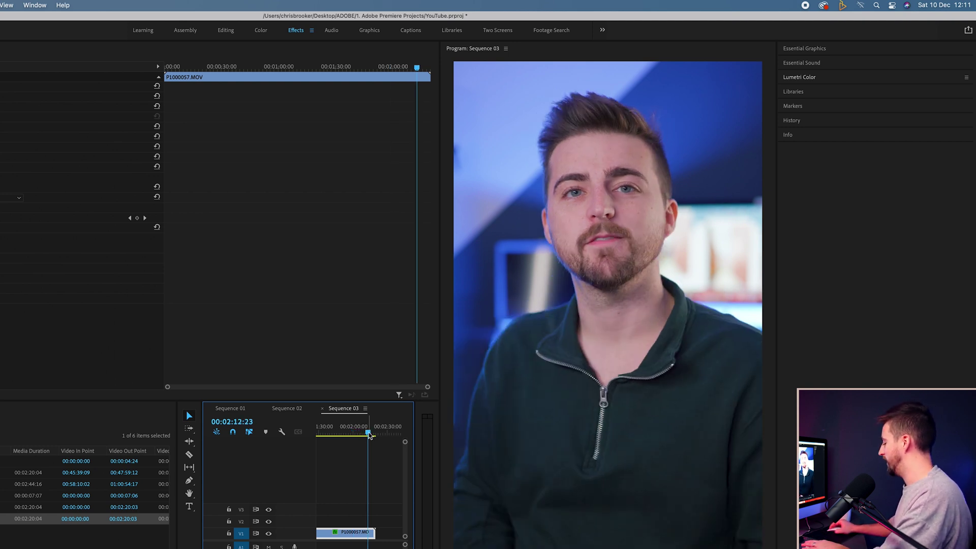
{"action": "key", "text": "equal"}
{"action": "key", "text": "equal"}
{"action": "key", "text": "equal"}
{"action": "left_click_drag", "start_coordinate": [353, 435], "coordinate": [360, 434]}
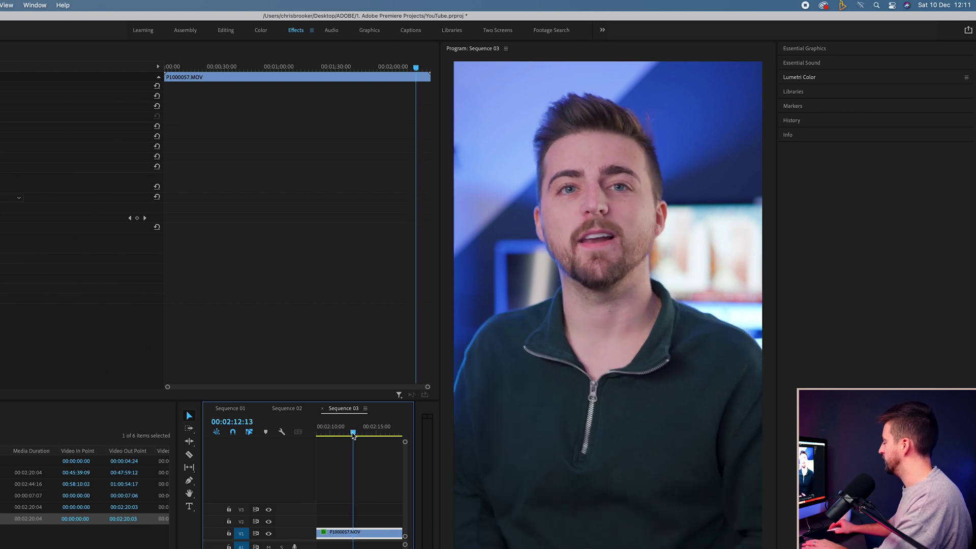
{"action": "key", "text": "minus"}
{"action": "key", "text": "minus"}
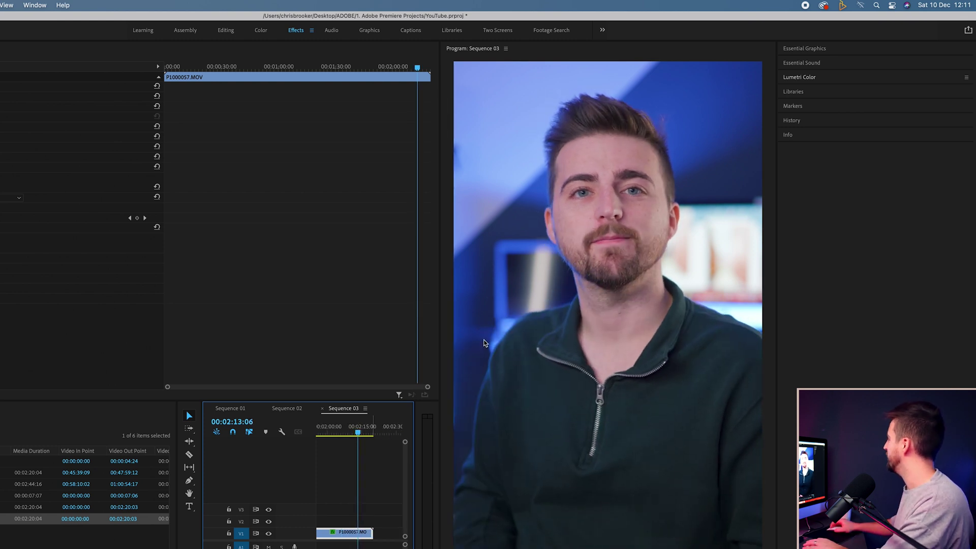
{"action": "left_click", "coordinate": [802, 81]}
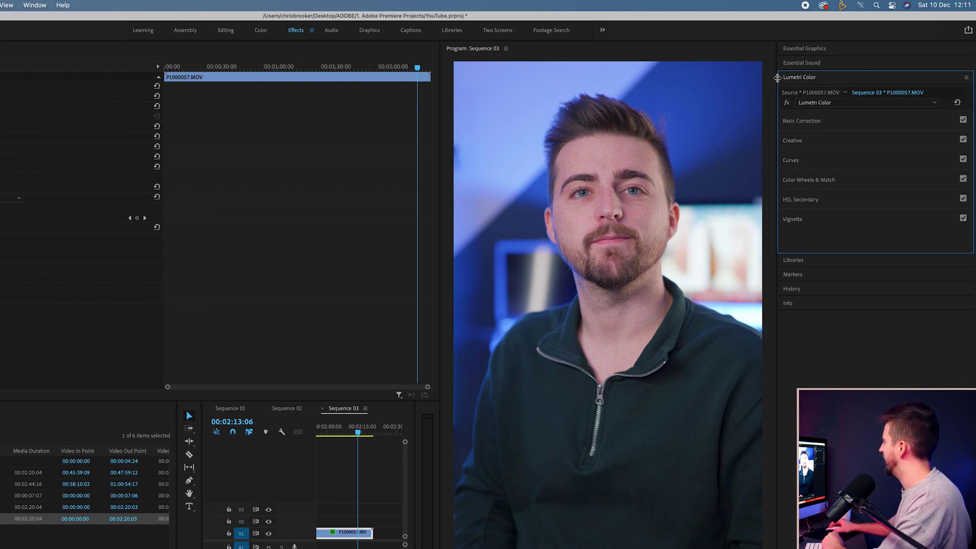
{"action": "left_click_drag", "start_coordinate": [777, 77], "coordinate": [769, 77]}
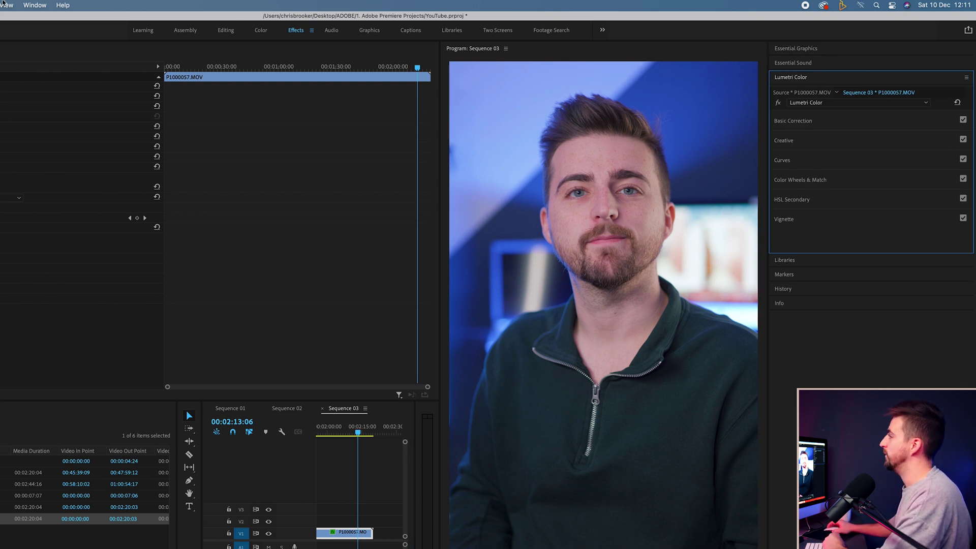
{"action": "left_click", "coordinate": [34, 5]}
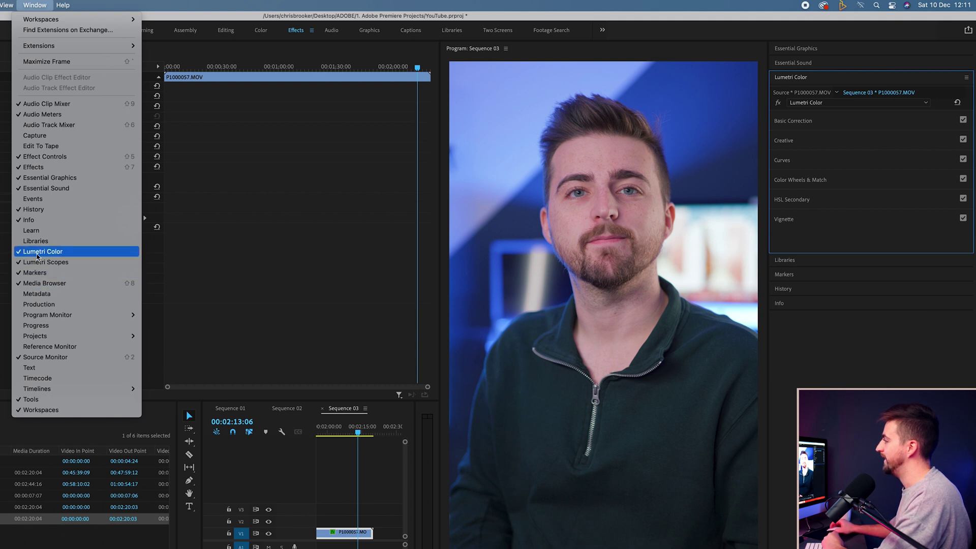
{"action": "left_click", "coordinate": [72, 252]}
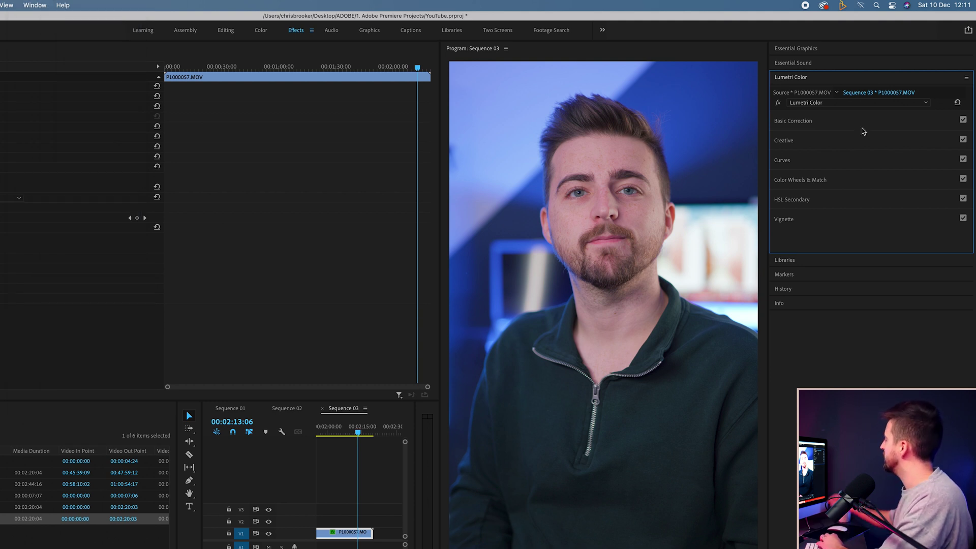
{"action": "left_click", "coordinate": [856, 123]}
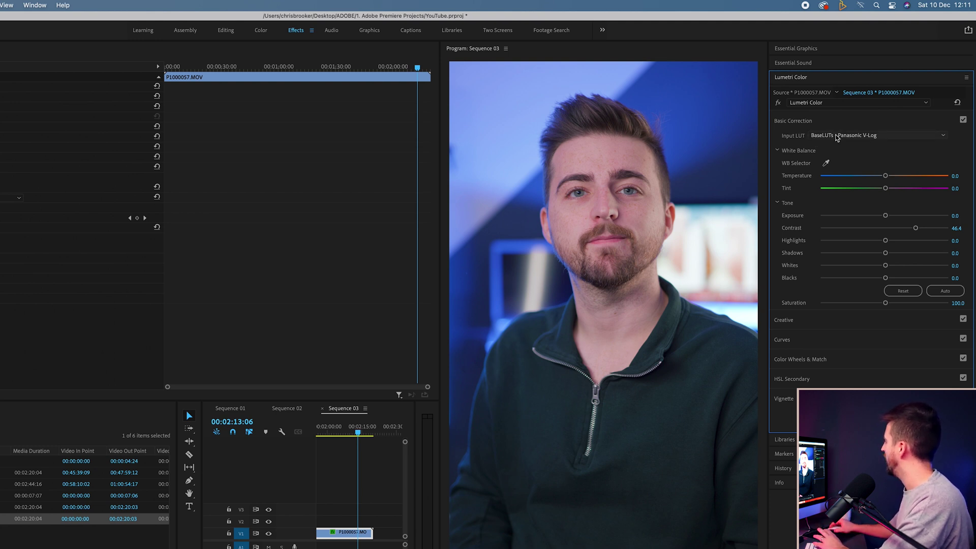
{"action": "left_click", "coordinate": [832, 136]}
{"action": "left_click", "coordinate": [842, 136]}
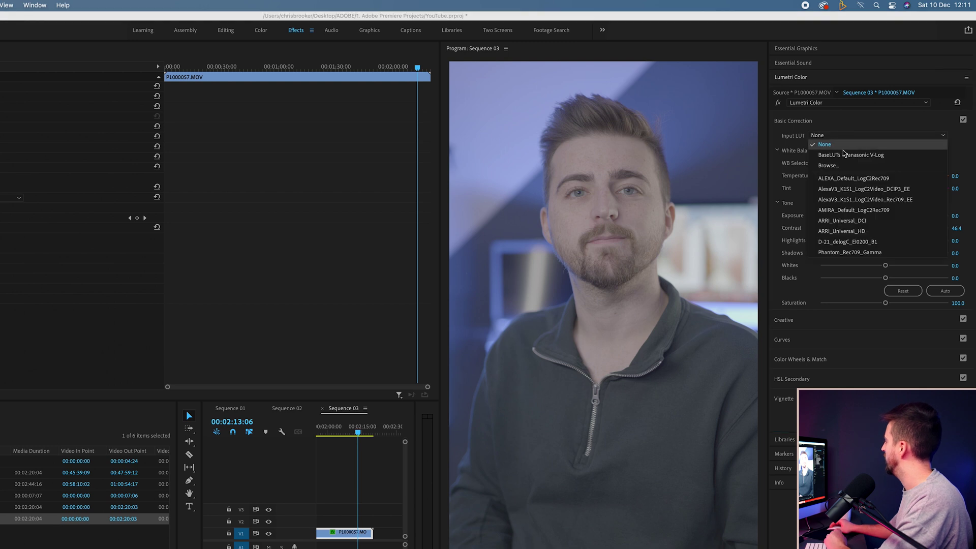
{"action": "left_click", "coordinate": [844, 152]}
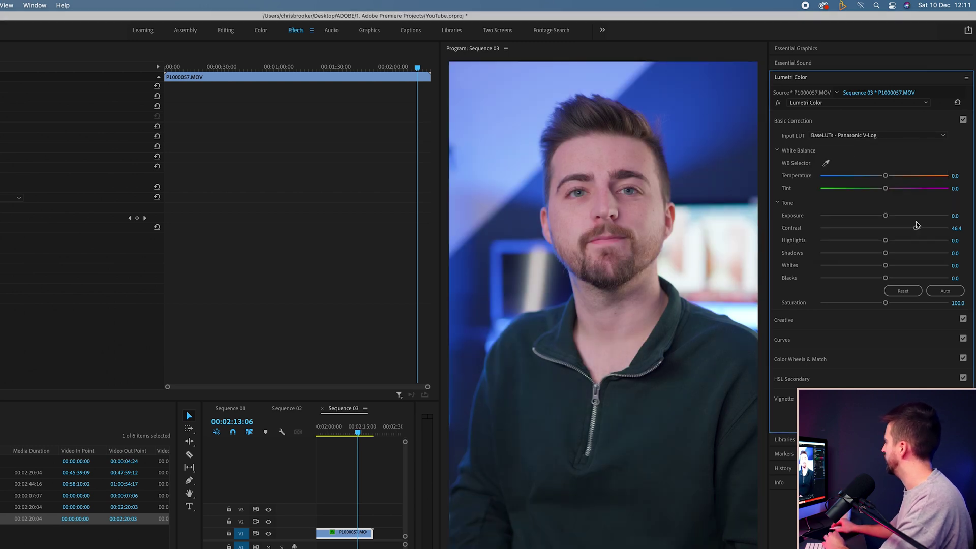
{"action": "left_click_drag", "start_coordinate": [883, 236], "coordinate": [943, 230]}
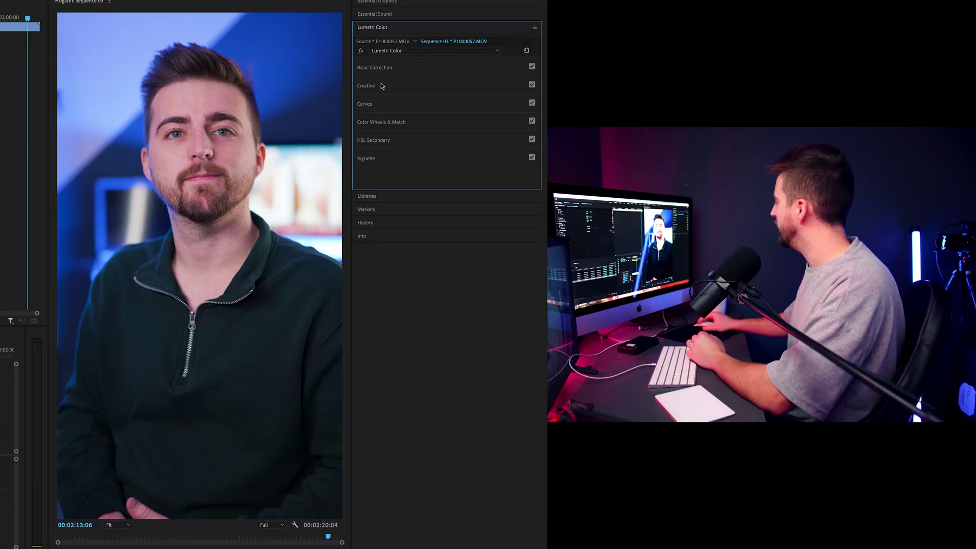
- Key the skin tones from the yellow preset, narrowing the hue and saturation ranges
{"action": "left_click", "coordinate": [388, 141]}
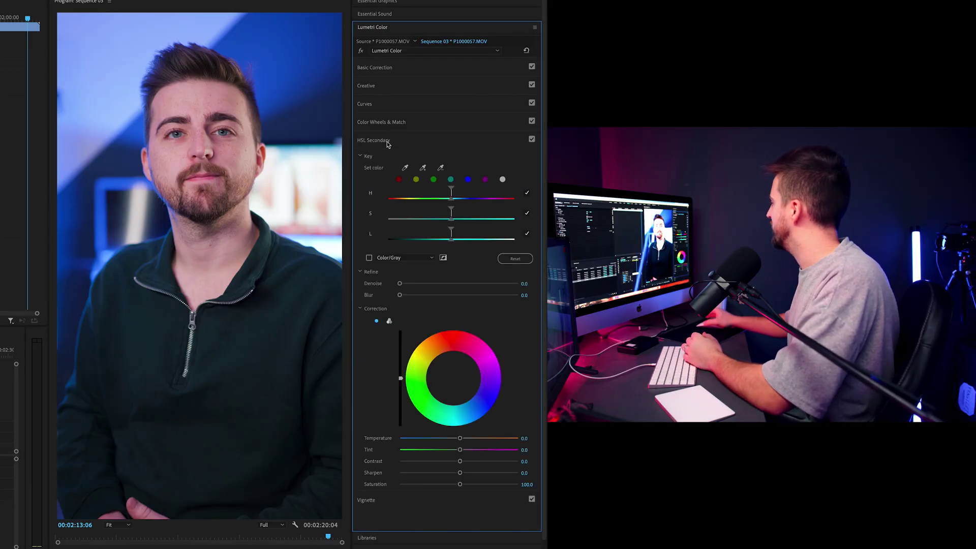
{"action": "scroll", "coordinate": [385, 141], "scroll_direction": "down", "scroll_amount": 1}
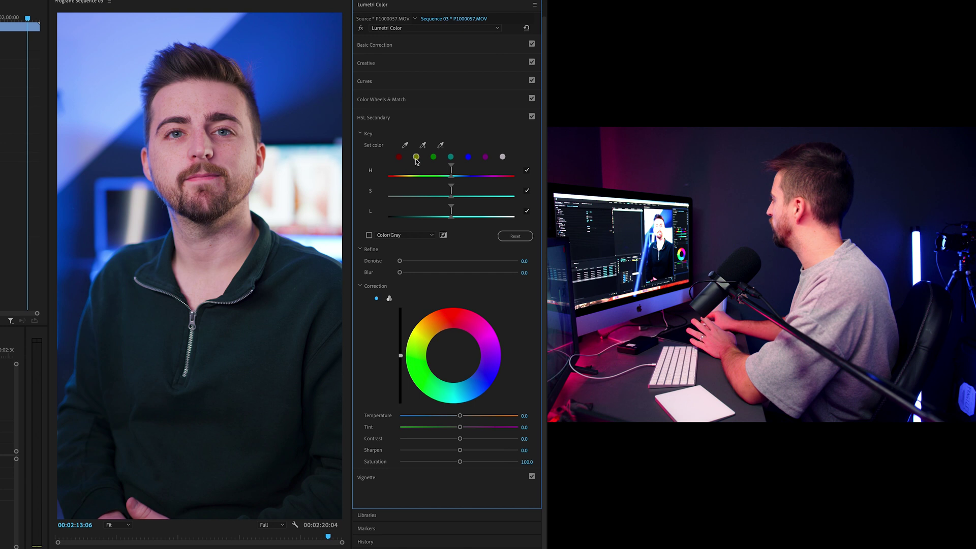
{"action": "left_click", "coordinate": [416, 158]}
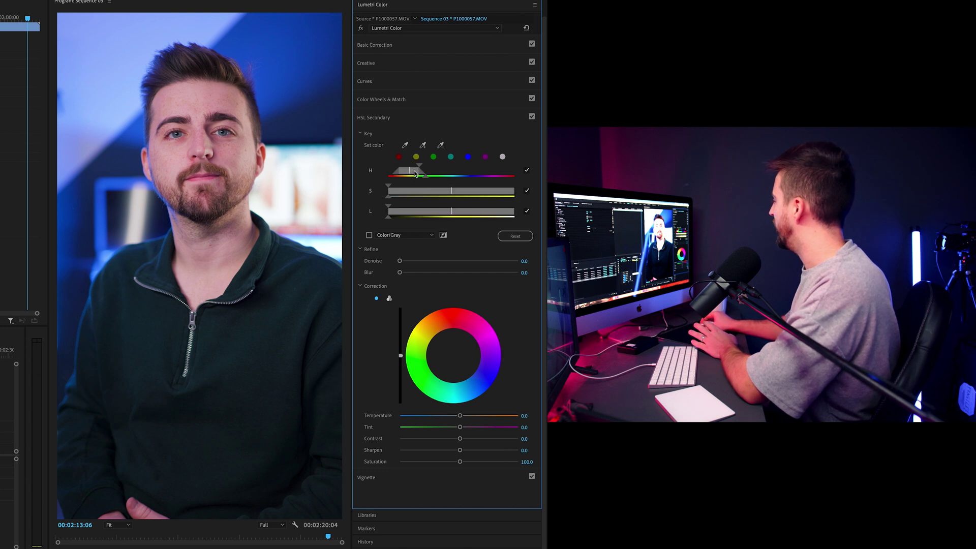
{"action": "left_click_drag", "start_coordinate": [416, 174], "coordinate": [394, 176]}
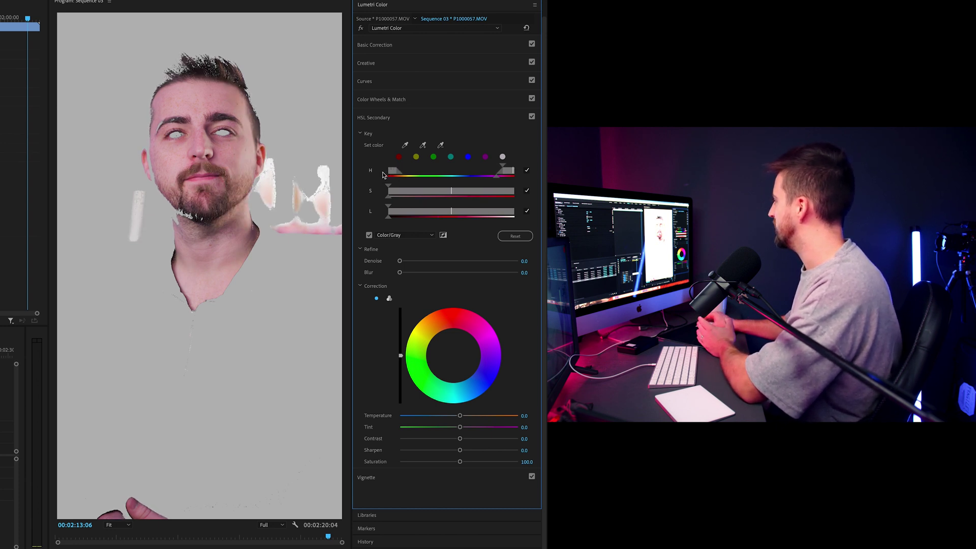
{"action": "left_click_drag", "start_coordinate": [383, 175], "coordinate": [393, 176]}
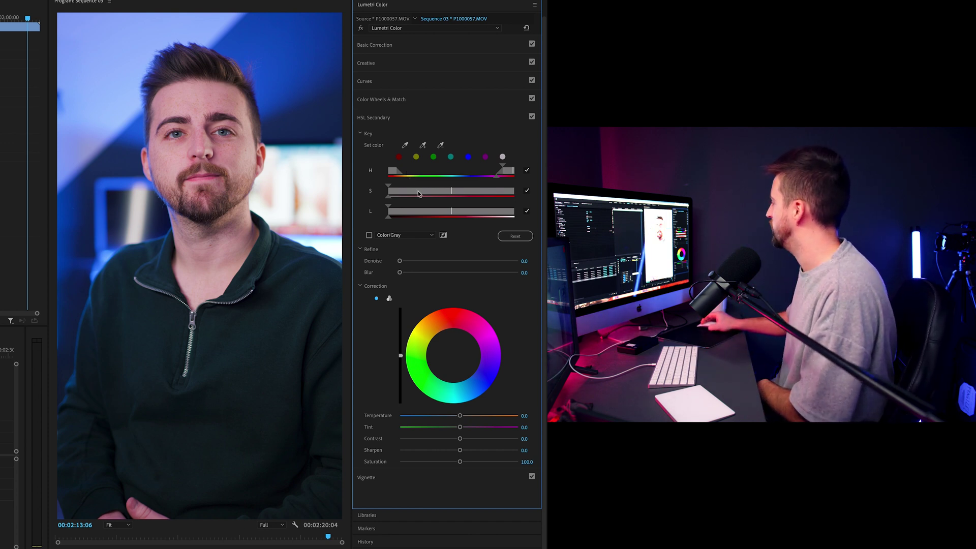
{"action": "mouse_move", "coordinate": [419, 192]}
{"action": "left_mouse_down"}
{"action": "mouse_move", "coordinate": [402, 194]}
{"action": "mouse_move", "coordinate": [508, 194]}
{"action": "mouse_move", "coordinate": [440, 197]}
{"action": "left_mouse_up"}
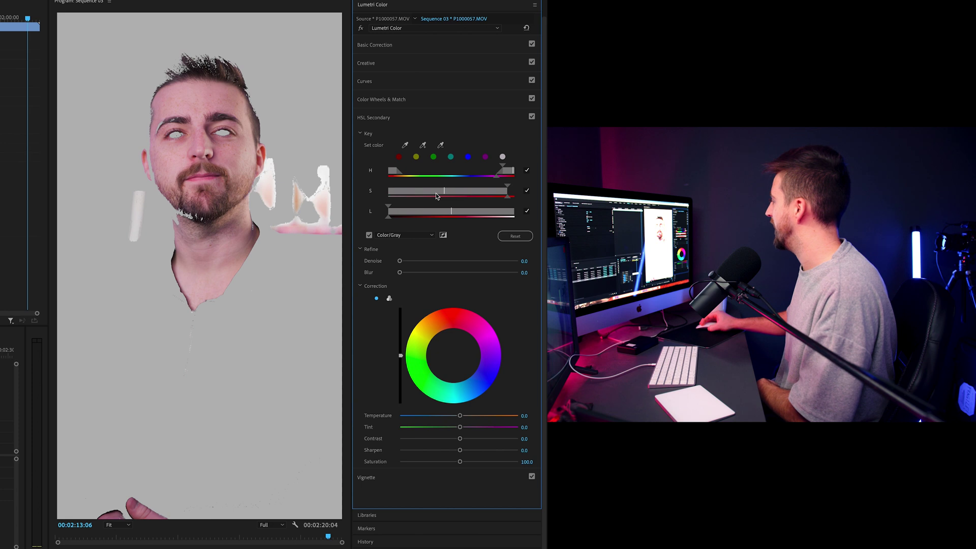
{"action": "mouse_move", "coordinate": [435, 192]}
{"action": "left_mouse_down"}
{"action": "mouse_move", "coordinate": [460, 194]}
{"action": "mouse_move", "coordinate": [456, 215]}
{"action": "mouse_move", "coordinate": [439, 214]}
{"action": "mouse_move", "coordinate": [450, 217]}
{"action": "left_mouse_up"}
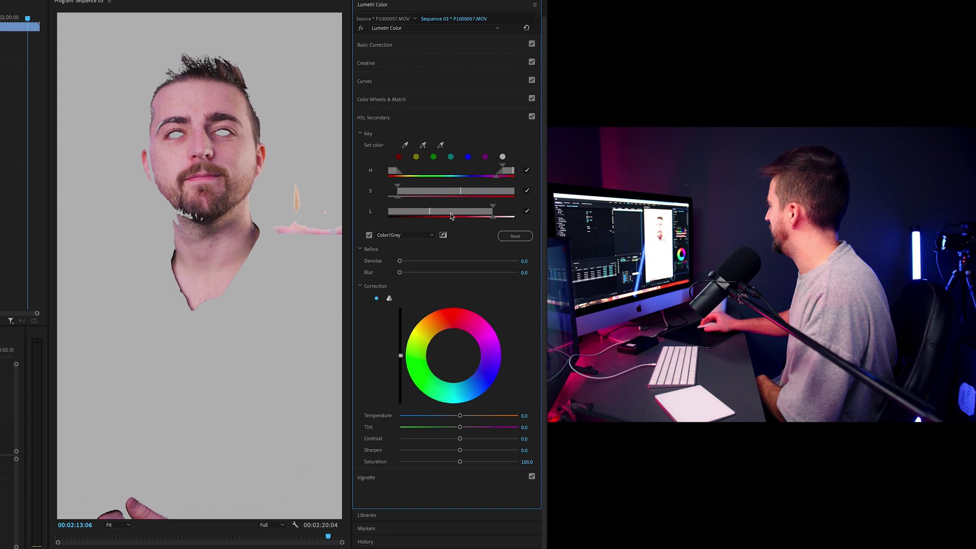
- In full colour, warm the skin to about 27.6, nudge tint, and raise saturation to 116
{"action": "left_click", "coordinate": [369, 236]}
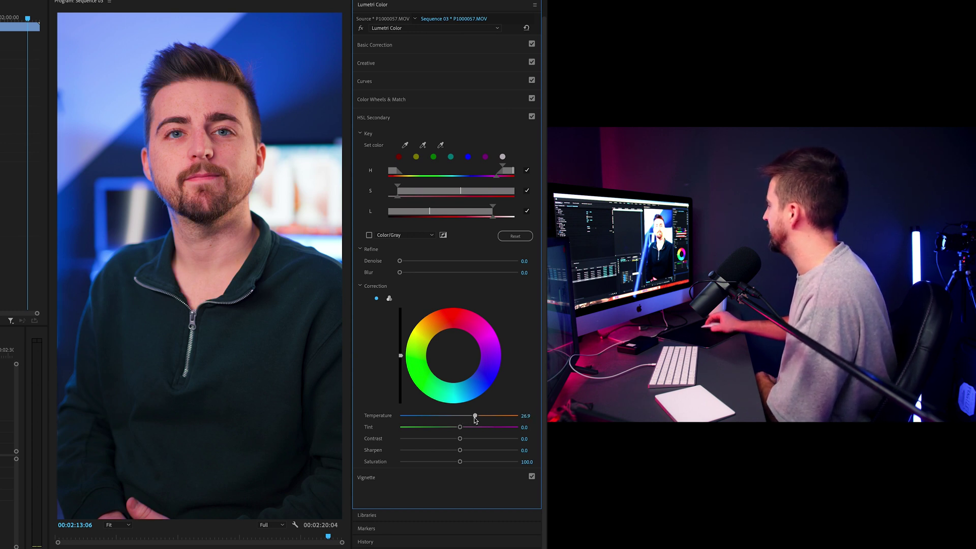
{"action": "left_click_drag", "start_coordinate": [478, 418], "coordinate": [466, 418]}
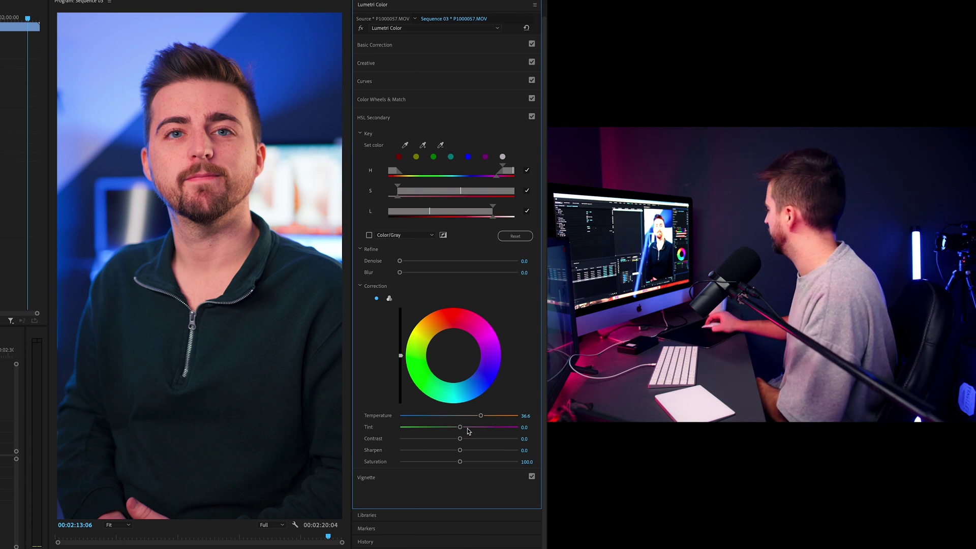
{"action": "left_click_drag", "start_coordinate": [460, 427], "coordinate": [456, 430]}
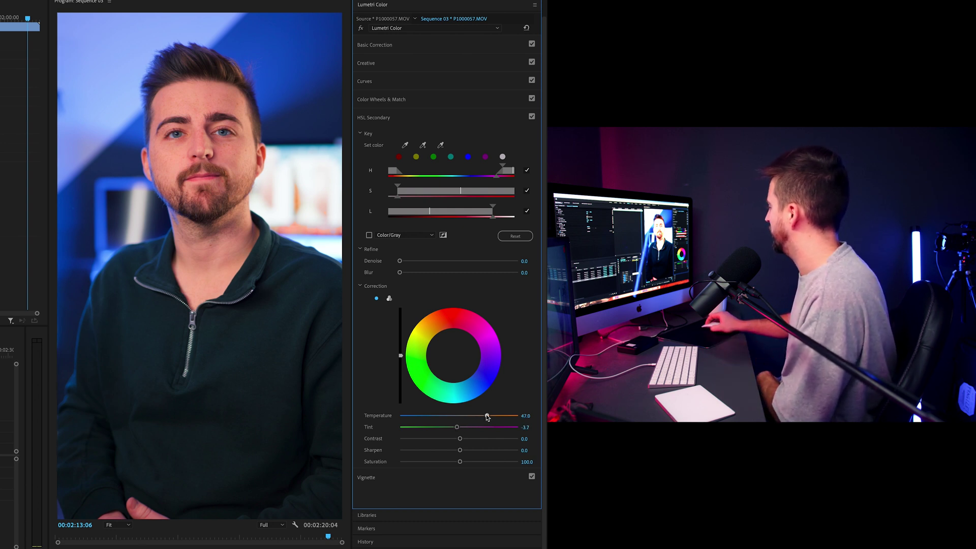
{"action": "left_click", "coordinate": [471, 461]}
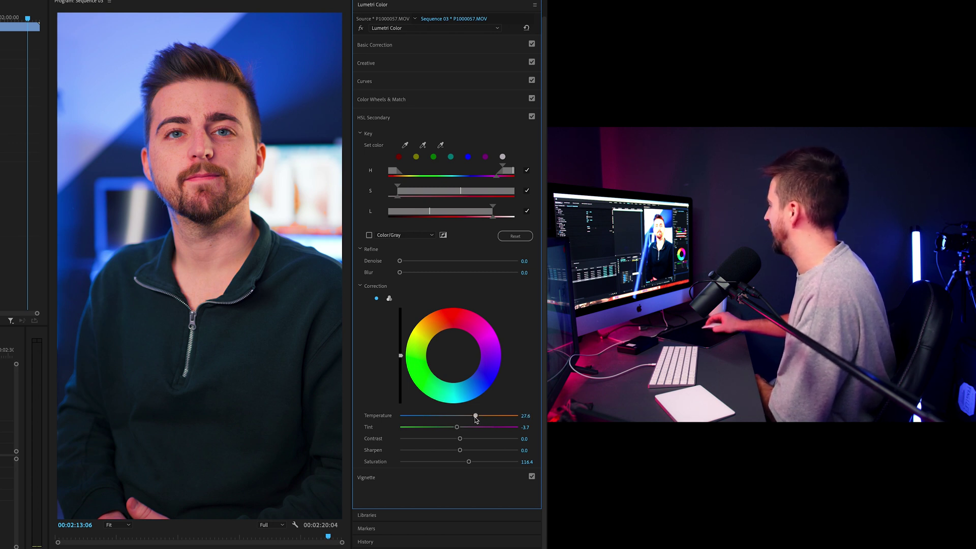
- Toggle the HSL Secondary skin correction off, on and off to compare
{"action": "left_click", "coordinate": [532, 117]}
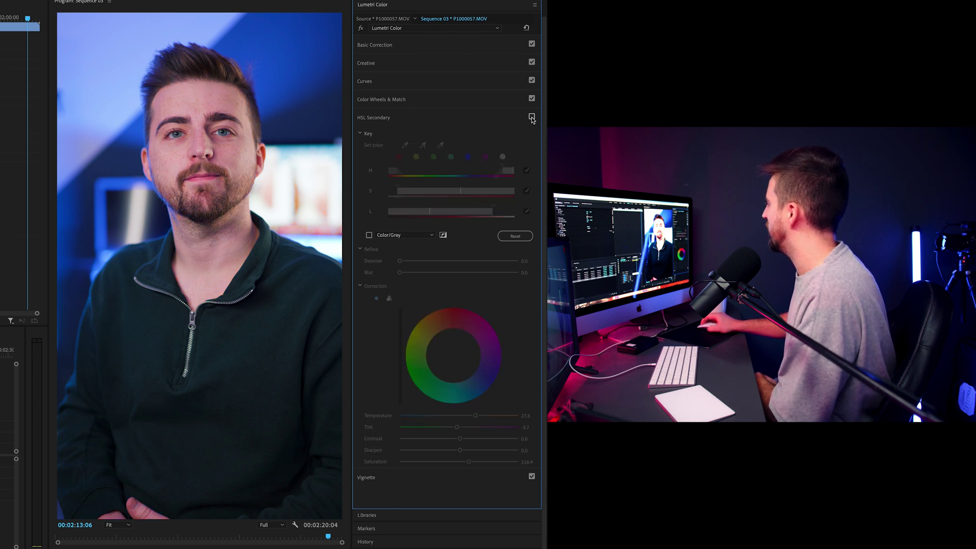
{"action": "left_click", "coordinate": [532, 118]}
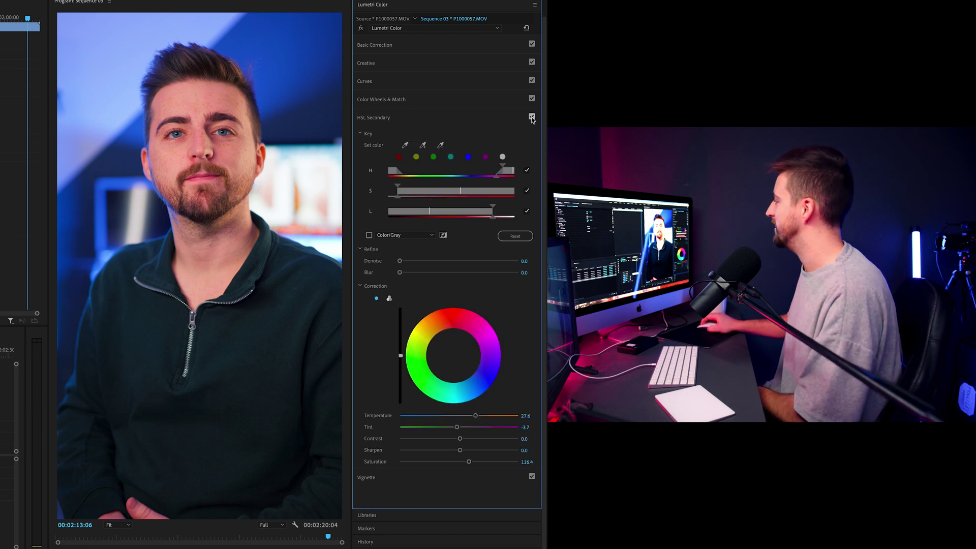
{"action": "left_click", "coordinate": [532, 118]}
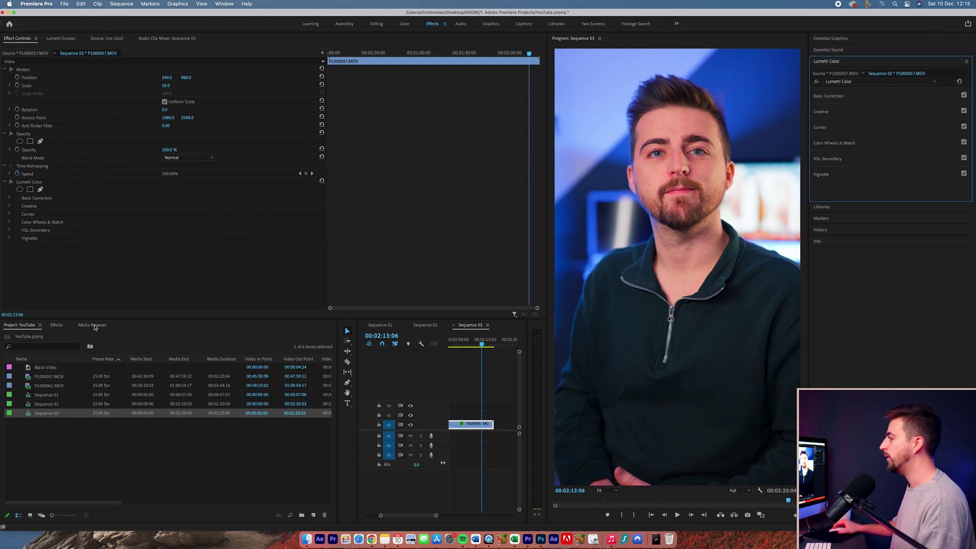
- Apply a second Lumetri Color to the clip and compare it against the first grade
{"action": "left_click", "coordinate": [56, 325]}
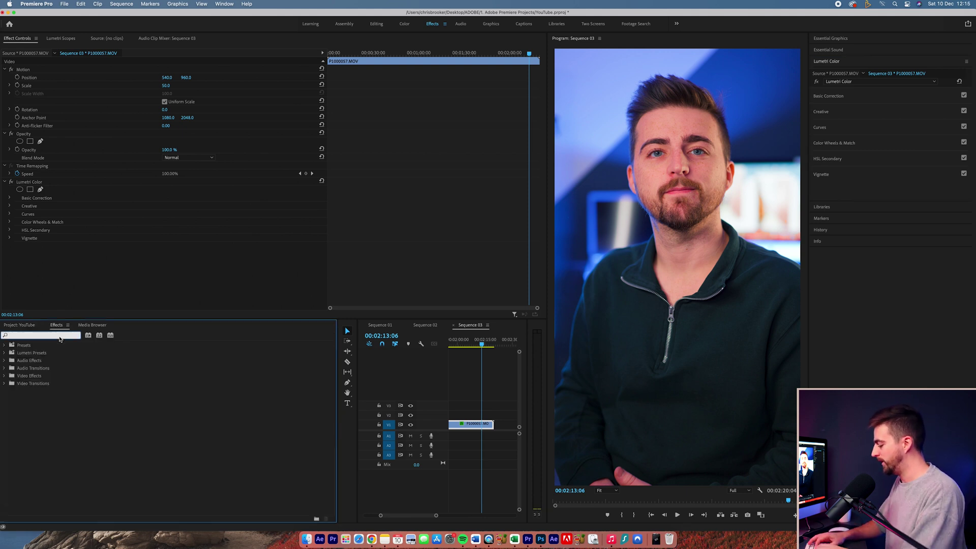
{"action": "type", "text": "lumetri"}
{"action": "scroll", "coordinate": [86, 364], "scroll_direction": "down", "scroll_amount": 5}
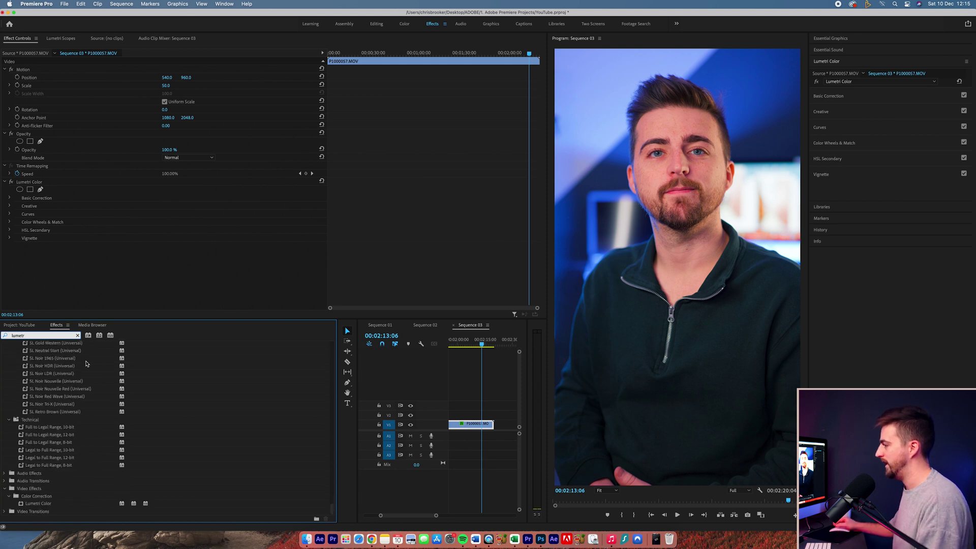
{"action": "left_click", "coordinate": [40, 505]}
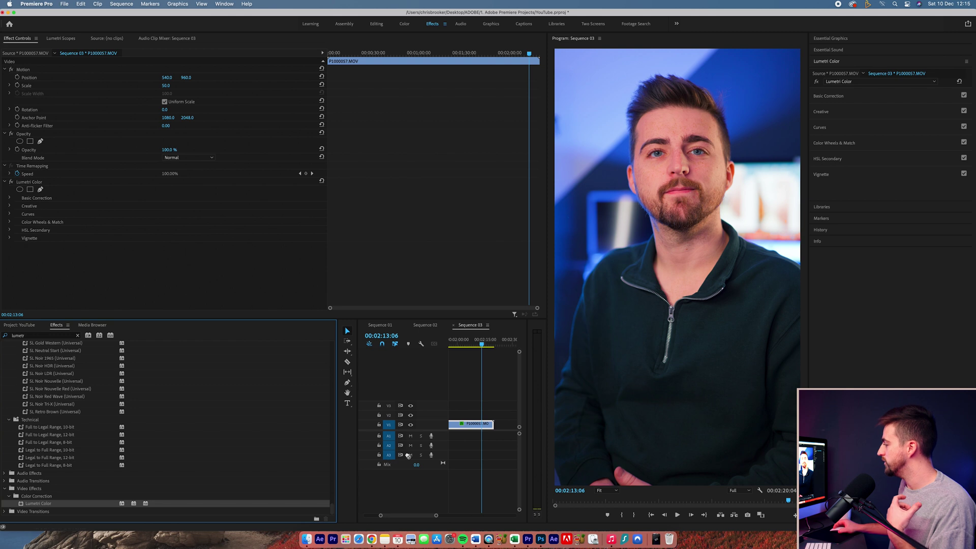
{"action": "left_click_drag", "start_coordinate": [44, 504], "coordinate": [468, 430]}
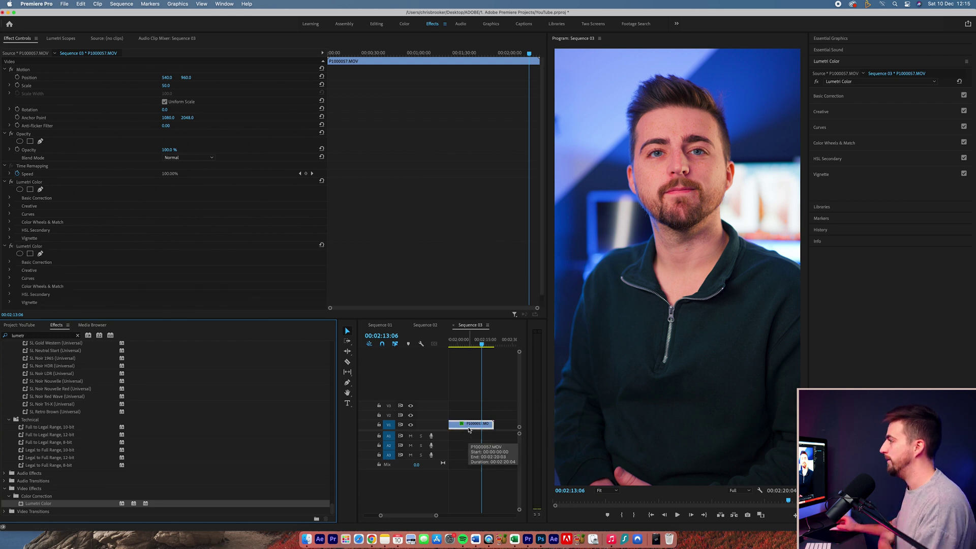
{"action": "scroll", "coordinate": [150, 229], "scroll_direction": "down", "scroll_amount": 1}
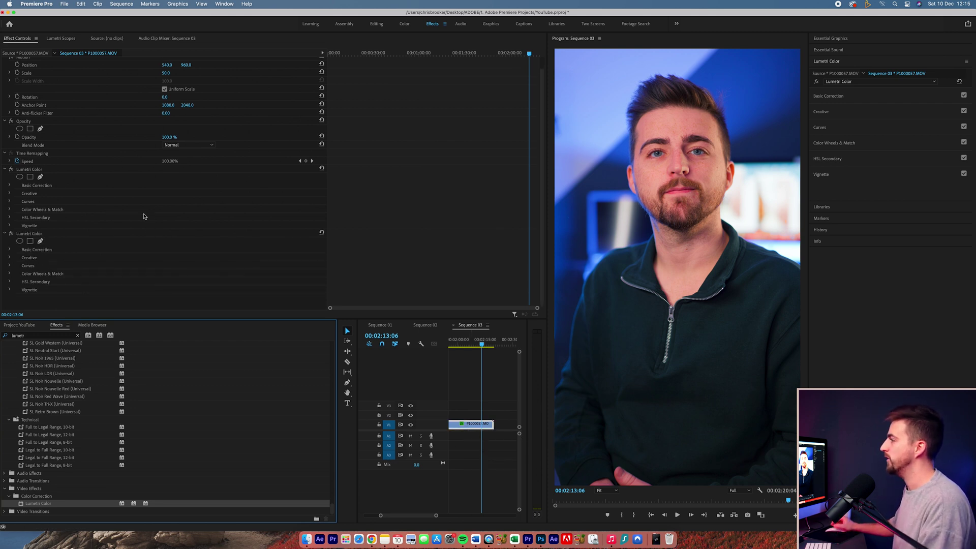
{"action": "left_click", "coordinate": [11, 169]}
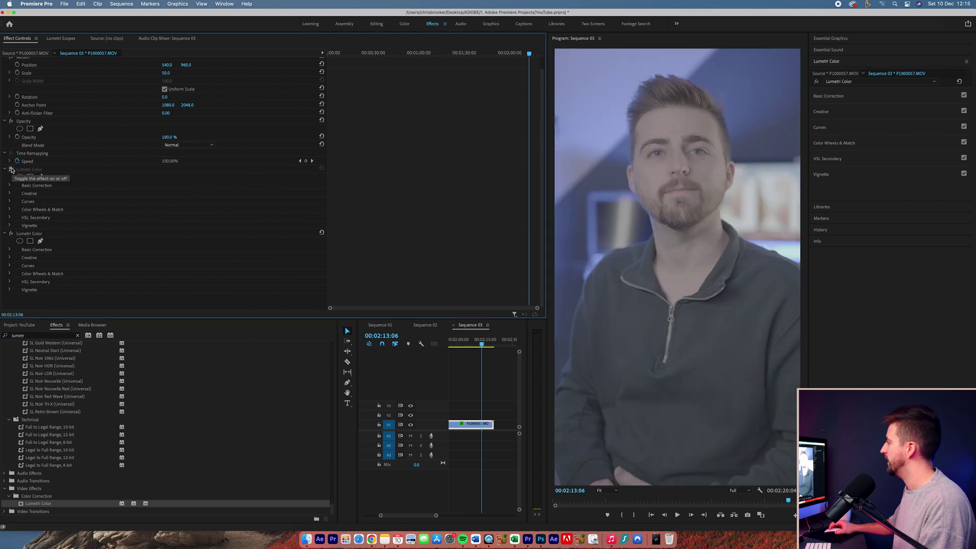
{"action": "left_click", "coordinate": [23, 234]}
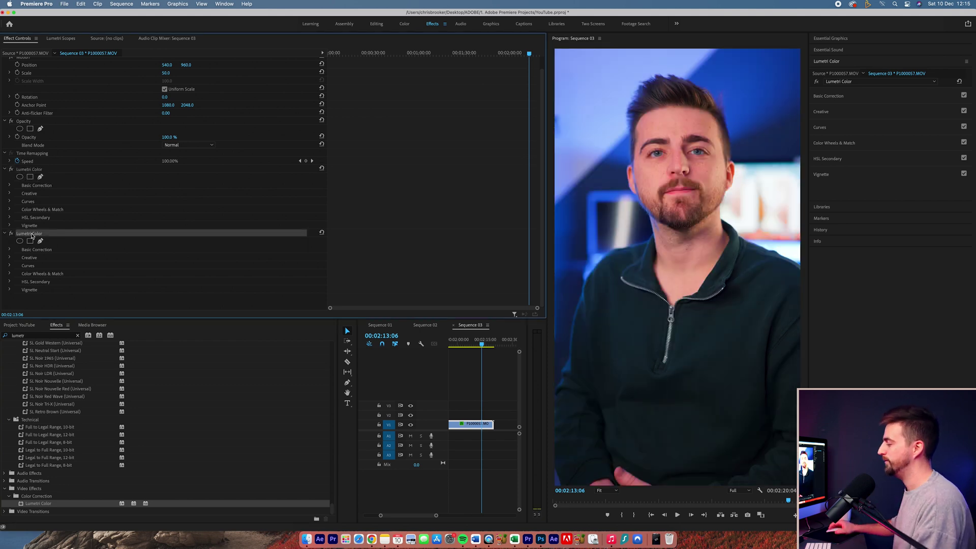
- Key the blue background with the blue preset, refining hue against the grey mask preview
{"action": "left_click", "coordinate": [9, 281]}
{"action": "scroll", "coordinate": [91, 229], "scroll_direction": "down", "scroll_amount": 5}
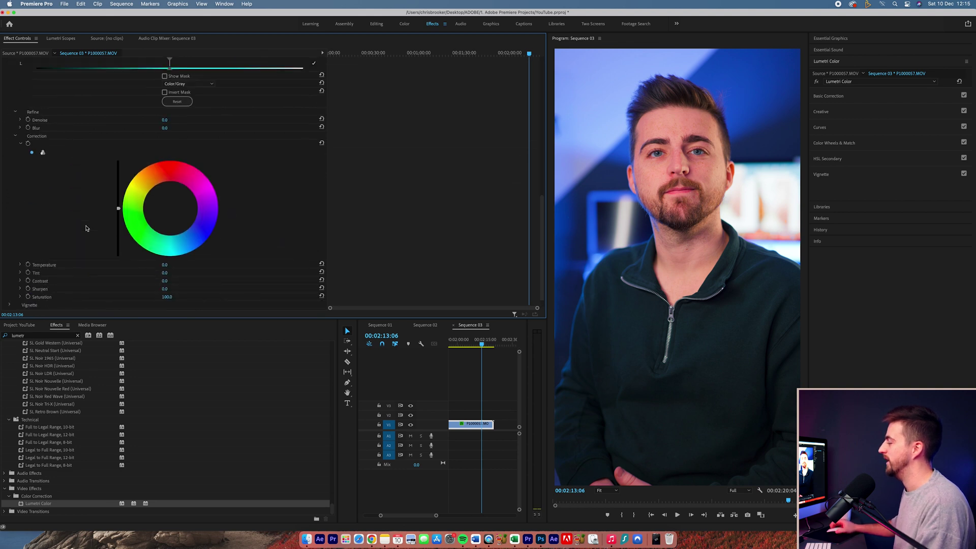
{"action": "scroll", "coordinate": [91, 229], "scroll_direction": "up", "scroll_amount": 2}
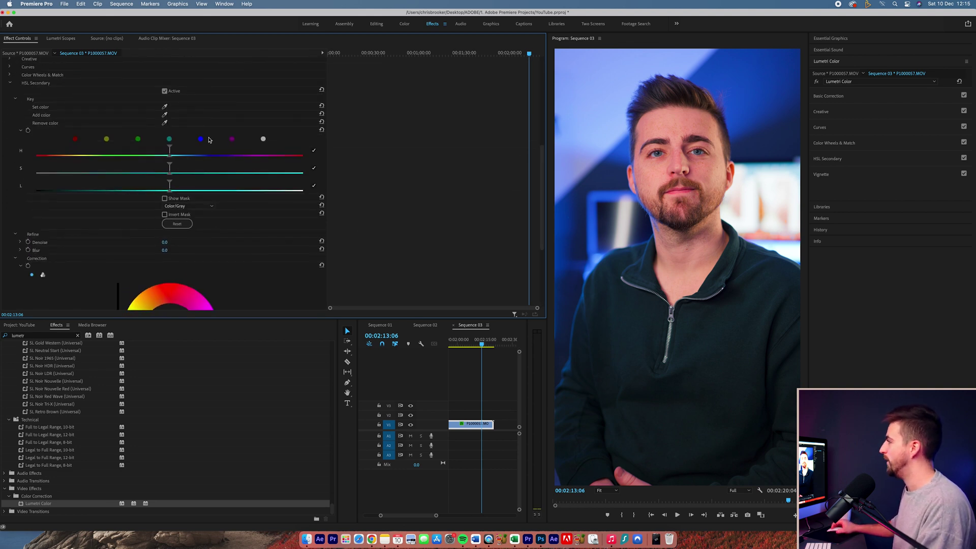
{"action": "left_click", "coordinate": [199, 140]}
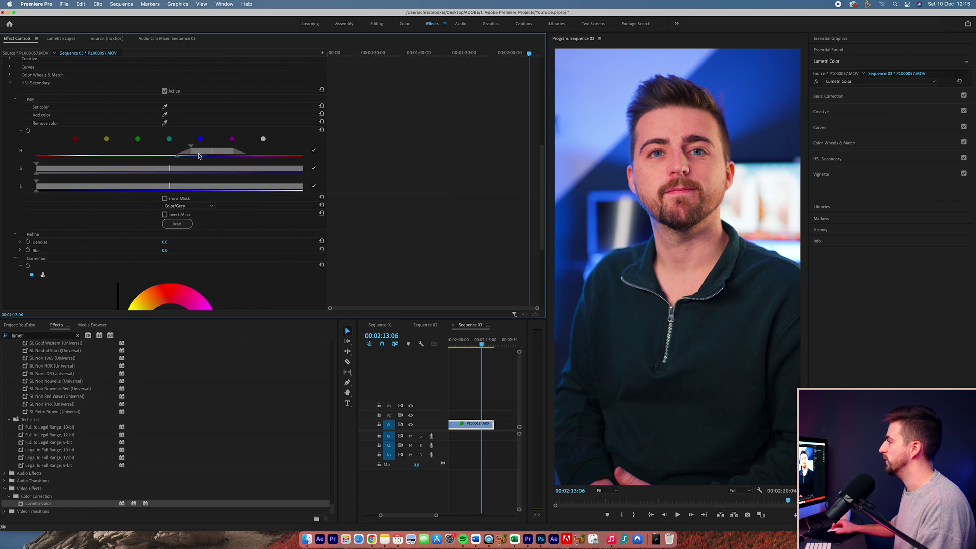
{"action": "left_click", "coordinate": [165, 199]}
{"action": "mouse_move", "coordinate": [199, 154]}
{"action": "left_mouse_down"}
{"action": "mouse_move", "coordinate": [185, 155]}
{"action": "mouse_move", "coordinate": [211, 153]}
{"action": "mouse_move", "coordinate": [156, 174]}
{"action": "mouse_move", "coordinate": [120, 174]}
{"action": "mouse_move", "coordinate": [200, 170]}
{"action": "mouse_move", "coordinate": [201, 188]}
{"action": "mouse_move", "coordinate": [233, 188]}
{"action": "left_mouse_up"}
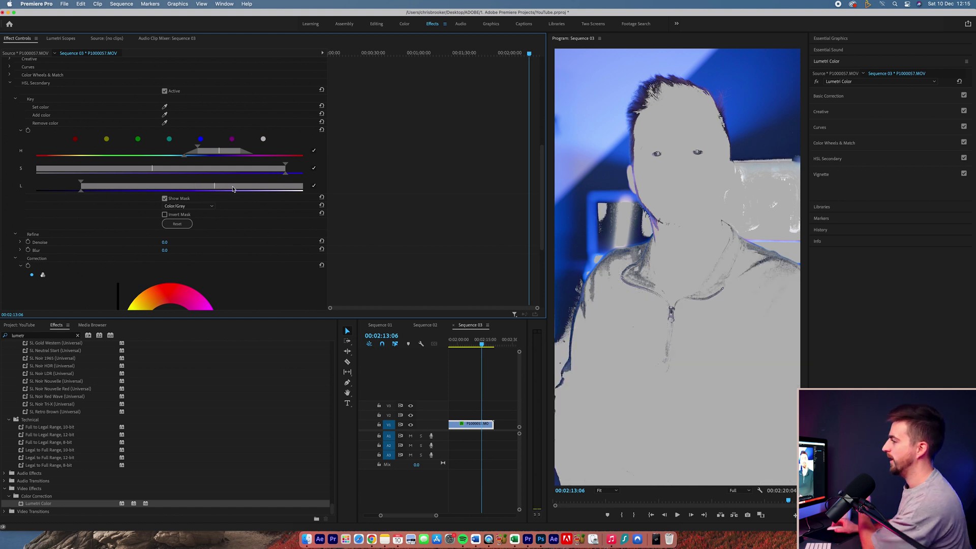
{"action": "left_click", "coordinate": [166, 198]}
{"action": "scroll", "coordinate": [174, 195], "scroll_direction": "down", "scroll_amount": 3}
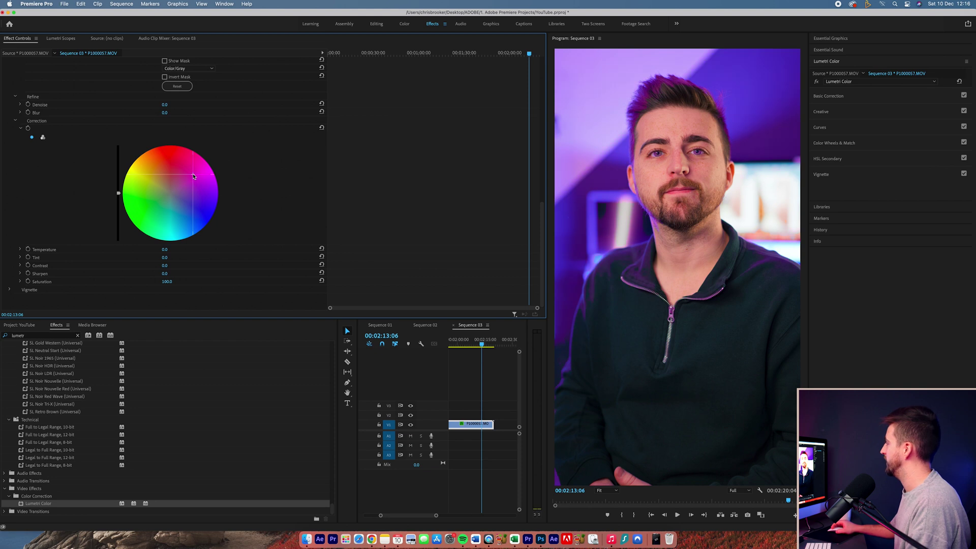
- Shift the keyed blue background toward purple-magenta with the correction wheel
{"action": "left_click_drag", "start_coordinate": [169, 202], "coordinate": [207, 220]}
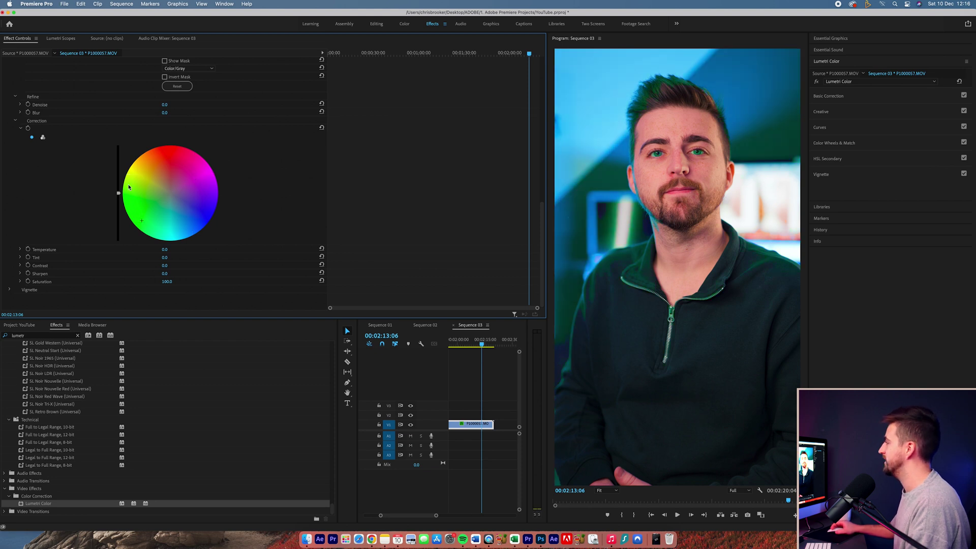
{"action": "left_click_drag", "start_coordinate": [129, 187], "coordinate": [128, 185]}
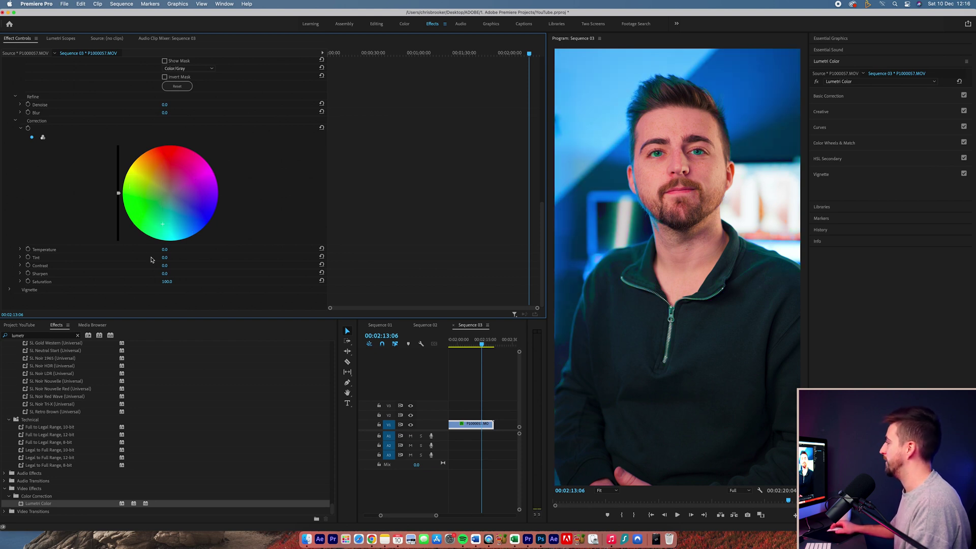
{"action": "left_click_drag", "start_coordinate": [151, 259], "coordinate": [197, 165]}
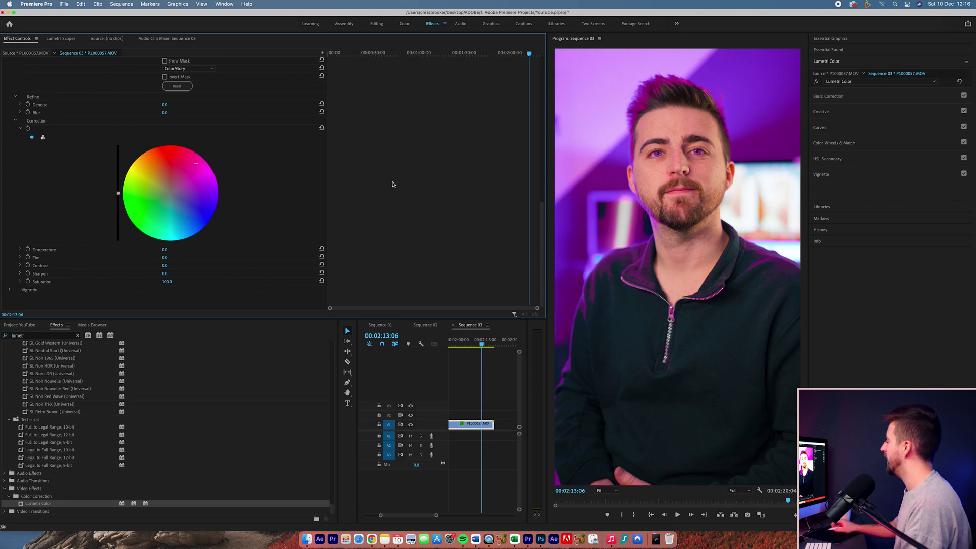
{"action": "scroll", "coordinate": [392, 184], "scroll_direction": "up", "scroll_amount": 5}
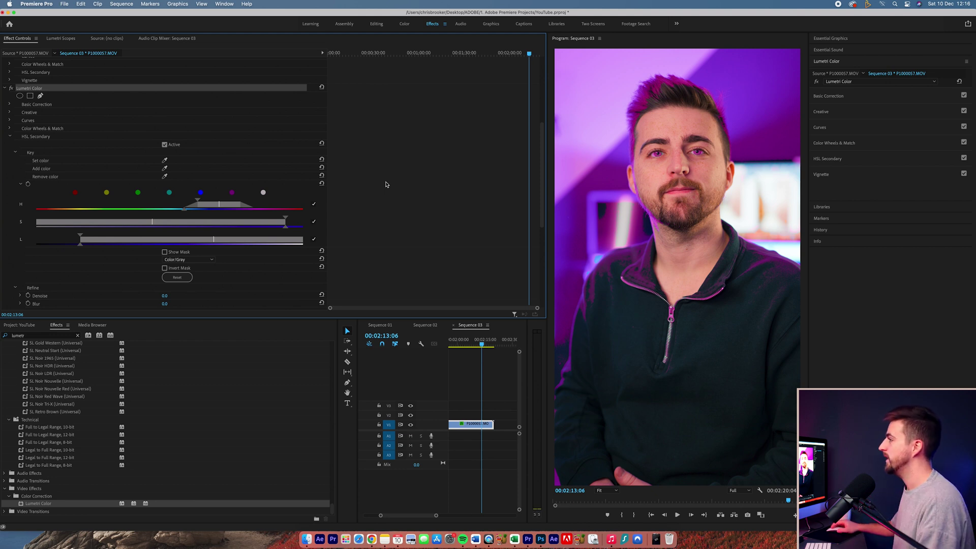
- Add an elliptical mask and reshape it over the man's face and hair
{"action": "left_click", "coordinate": [19, 96]}
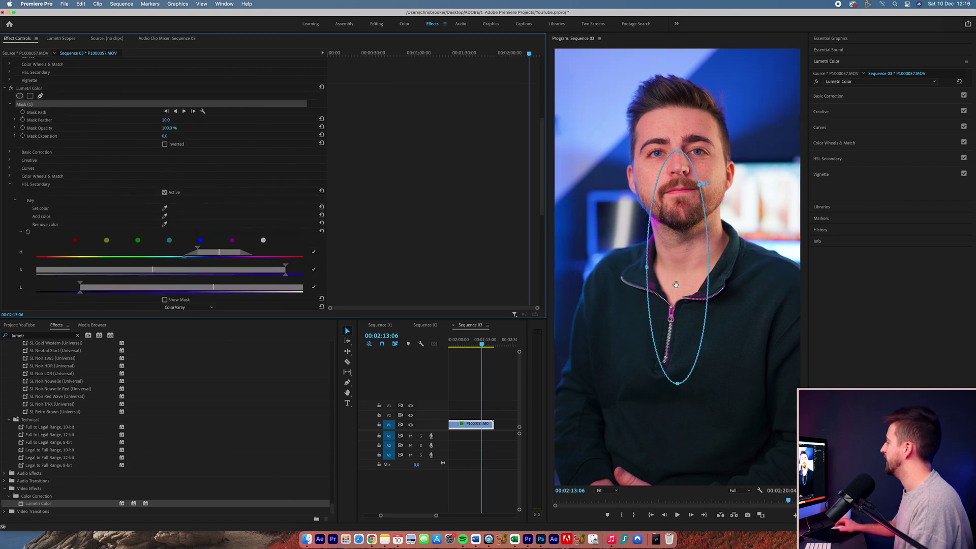
{"action": "left_click_drag", "start_coordinate": [671, 211], "coordinate": [641, 160]}
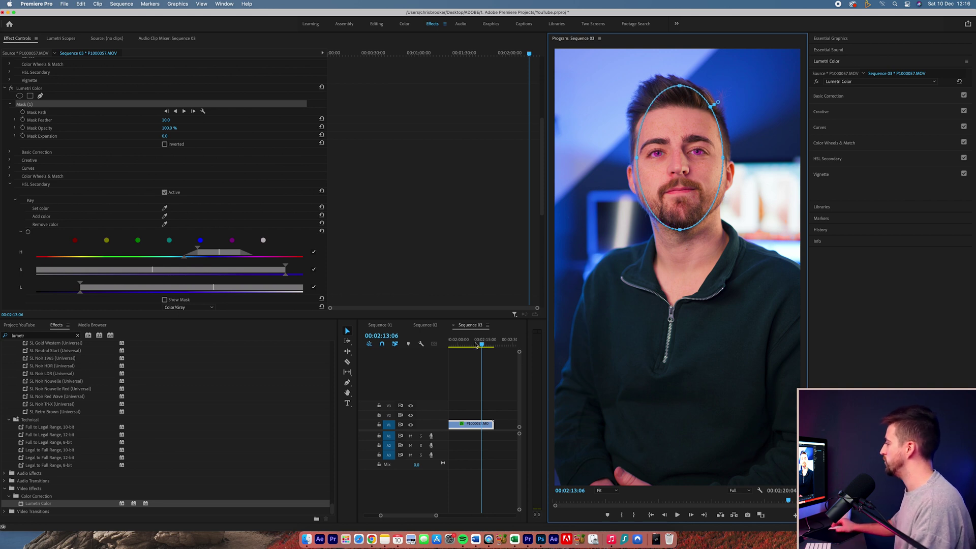
{"action": "mouse_move", "coordinate": [479, 345]}
{"action": "left_mouse_down"}
{"action": "mouse_move", "coordinate": [463, 345]}
{"action": "mouse_move", "coordinate": [481, 343]}
{"action": "left_mouse_up"}
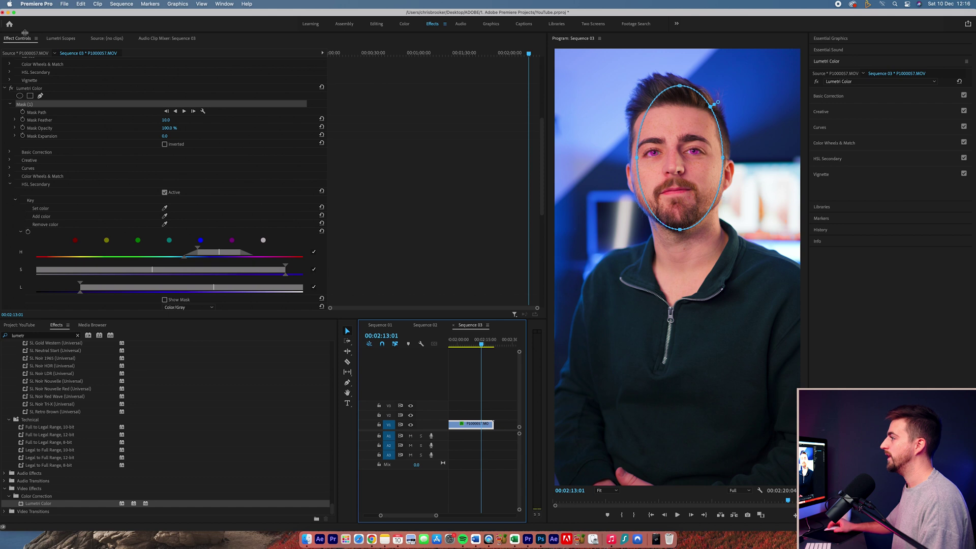
- Keyframe the mask path so the ellipse follows the face at a later frame
{"action": "left_click", "coordinate": [23, 112]}
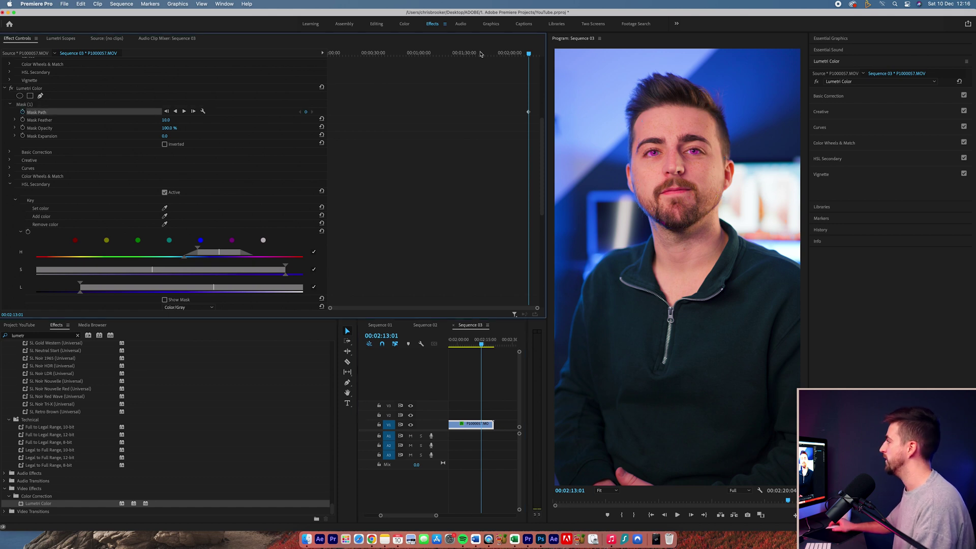
{"action": "mouse_move", "coordinate": [522, 52]}
{"action": "left_mouse_down"}
{"action": "mouse_move", "coordinate": [533, 53]}
{"action": "mouse_move", "coordinate": [522, 53]}
{"action": "left_mouse_up"}
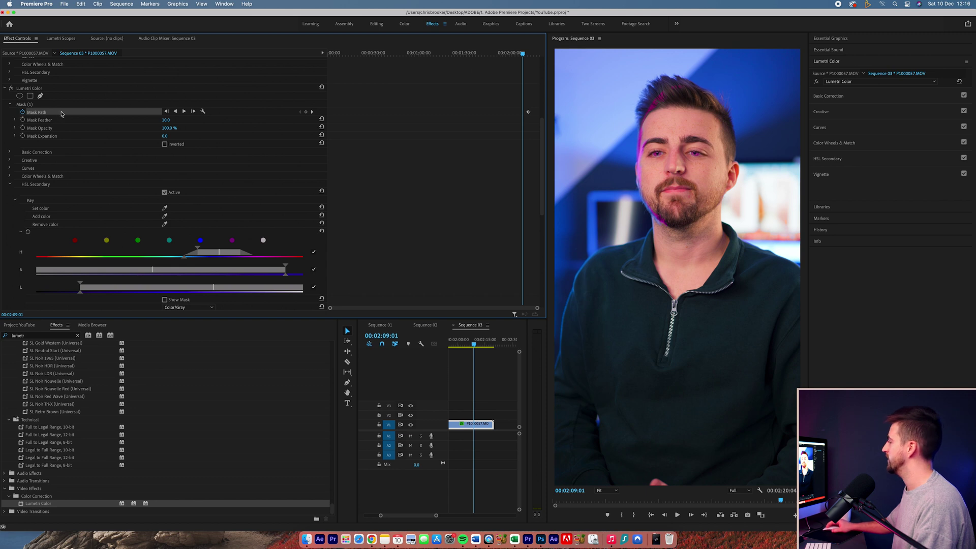
{"action": "left_click", "coordinate": [46, 104]}
{"action": "left_click", "coordinate": [695, 162]}
{"action": "left_click_drag", "start_coordinate": [694, 163], "coordinate": [689, 169]}
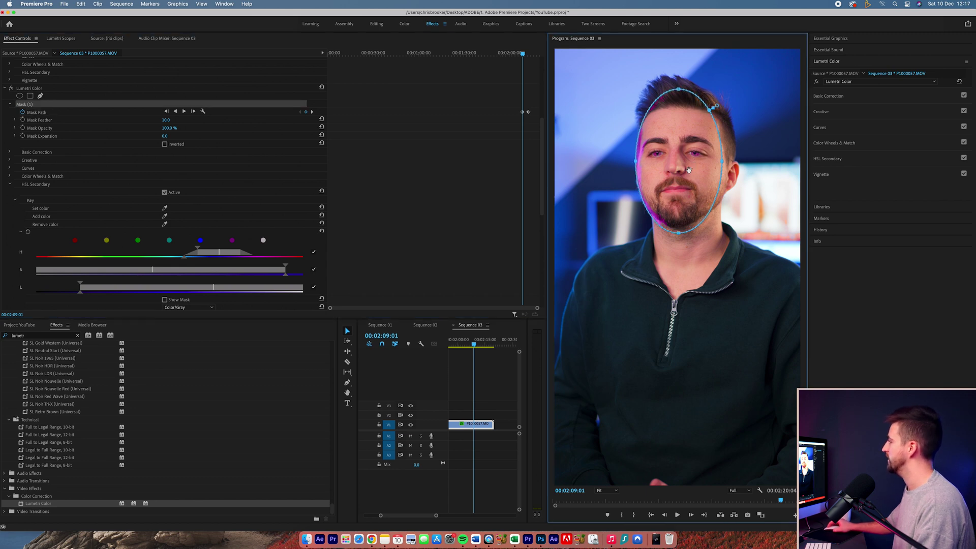
{"action": "left_click_drag", "start_coordinate": [523, 53], "coordinate": [523, 55]}
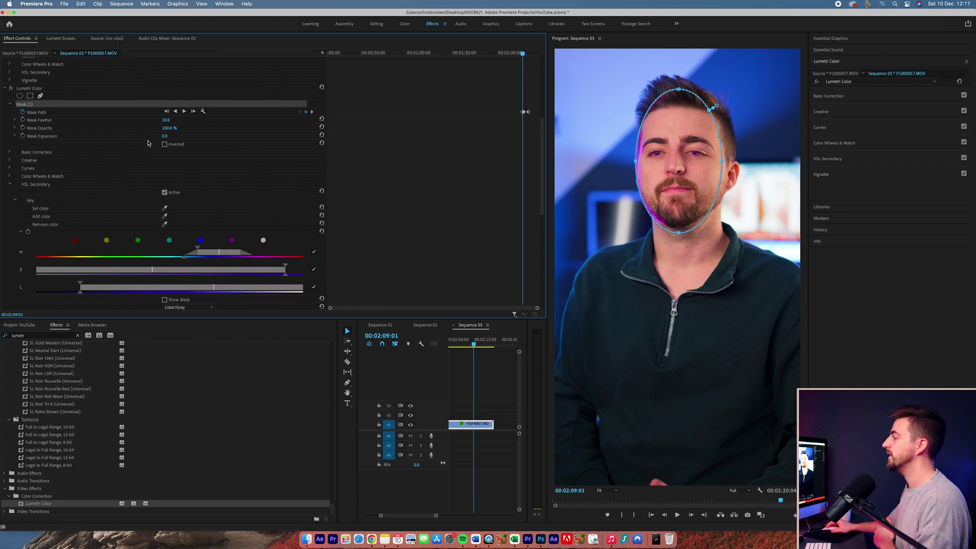
- Invert the face mask, raise its feather, and expand it to about 264
{"action": "left_click", "coordinate": [166, 144]}
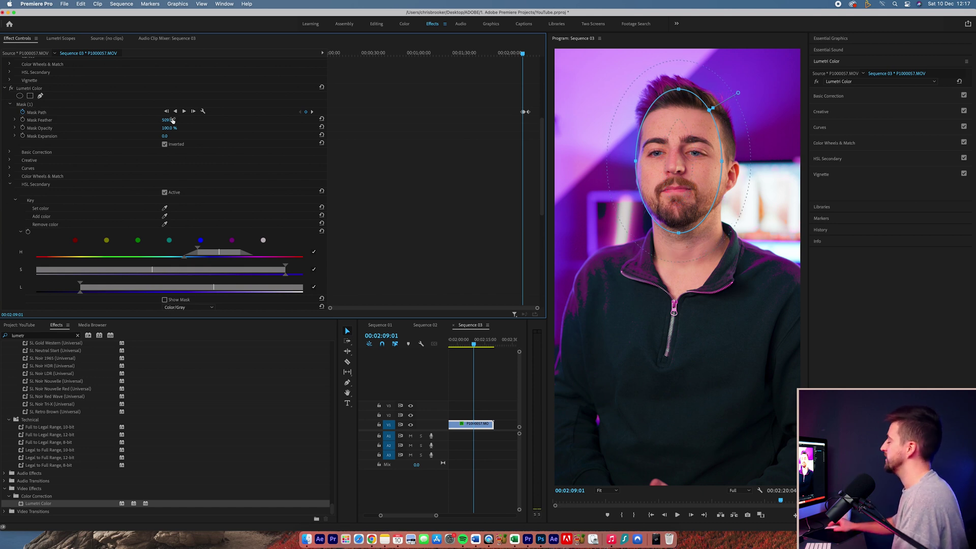
{"action": "mouse_move", "coordinate": [173, 119]}
{"action": "left_mouse_down"}
{"action": "mouse_move", "coordinate": [206, 120]}
{"action": "mouse_move", "coordinate": [172, 136]}
{"action": "left_mouse_up"}
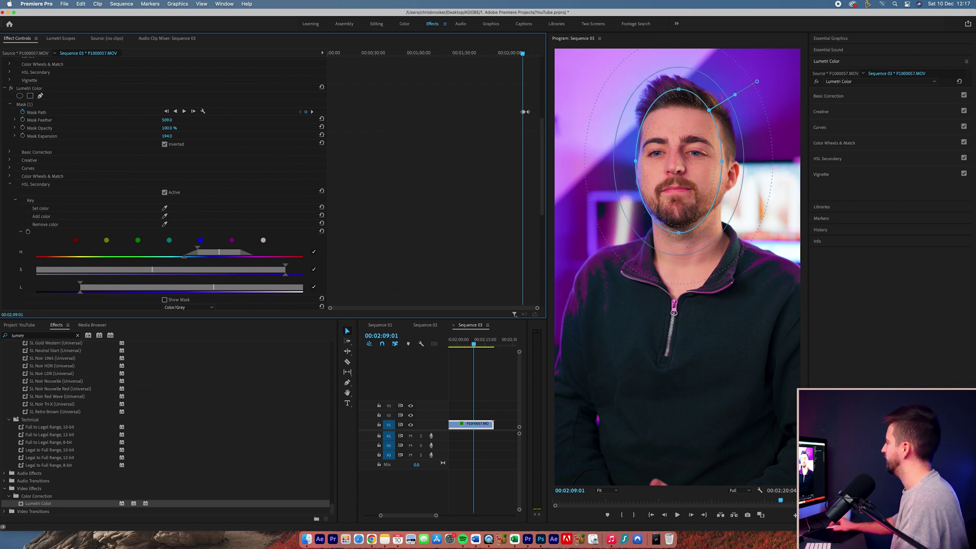
{"action": "left_click_drag", "start_coordinate": [166, 136], "coordinate": [183, 136]}
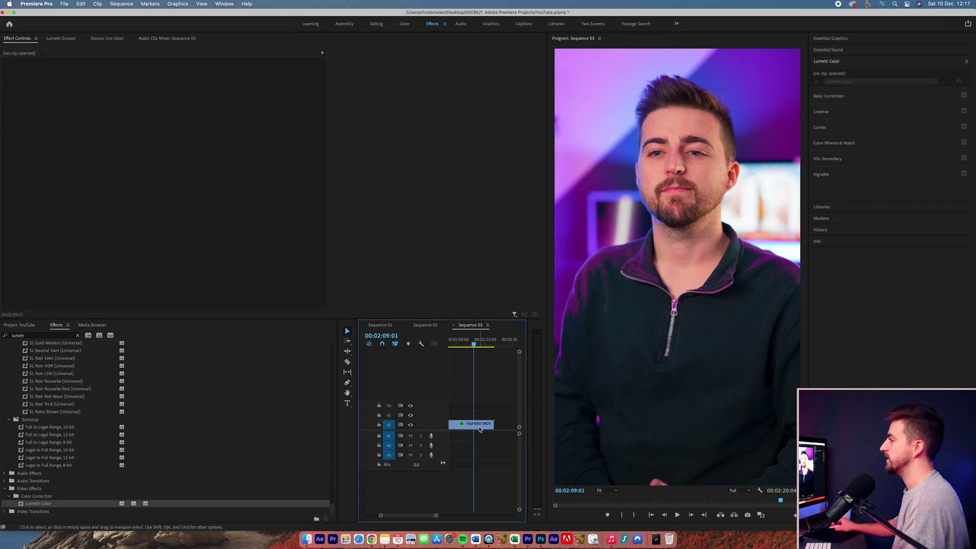
{"action": "left_click", "coordinate": [10, 246]}
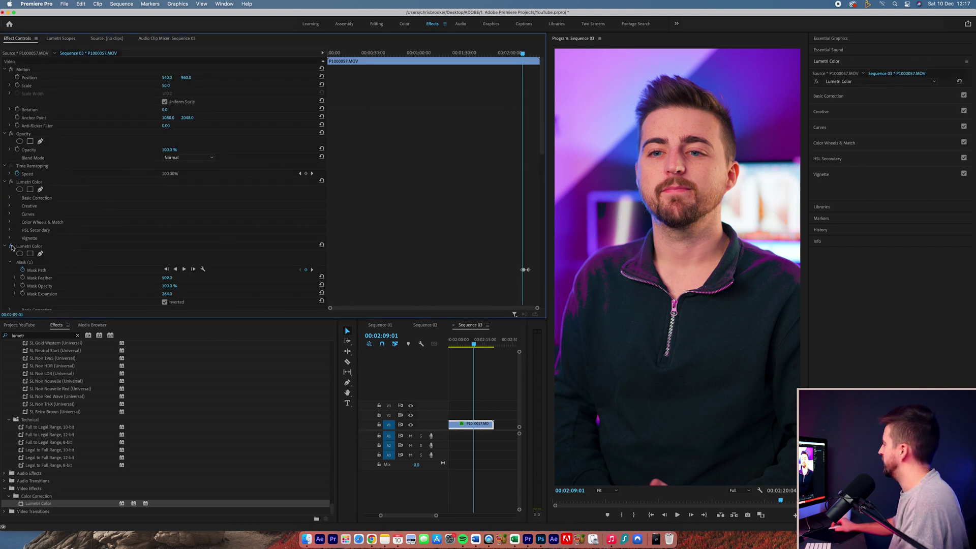
{"action": "left_click", "coordinate": [11, 246]}
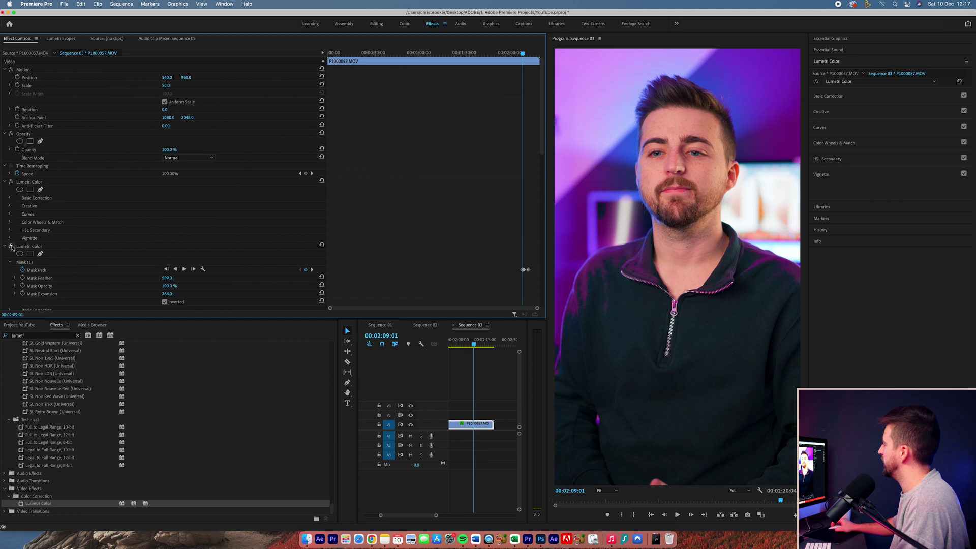
{"action": "left_click", "coordinate": [11, 246]}
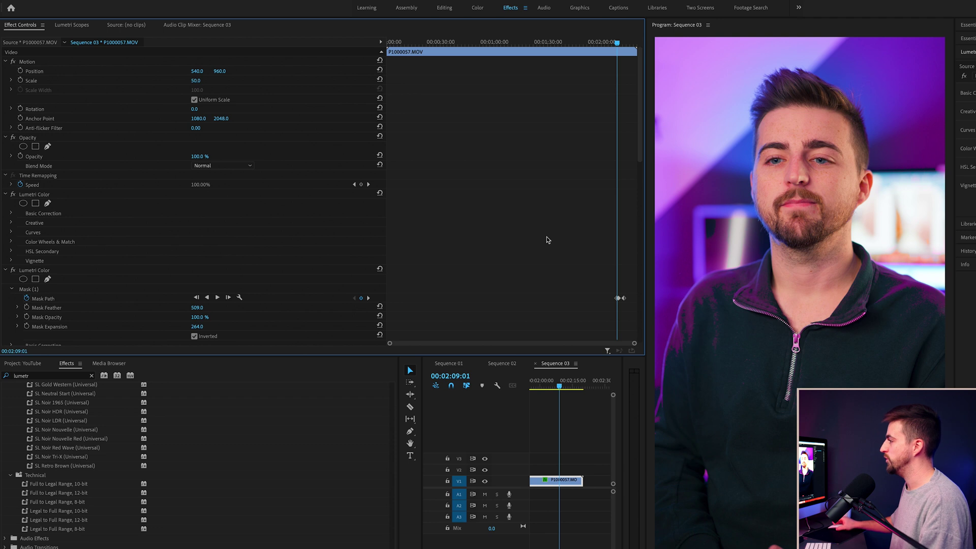
{"action": "scroll", "coordinate": [536, 239], "scroll_direction": "down", "scroll_amount": 10}
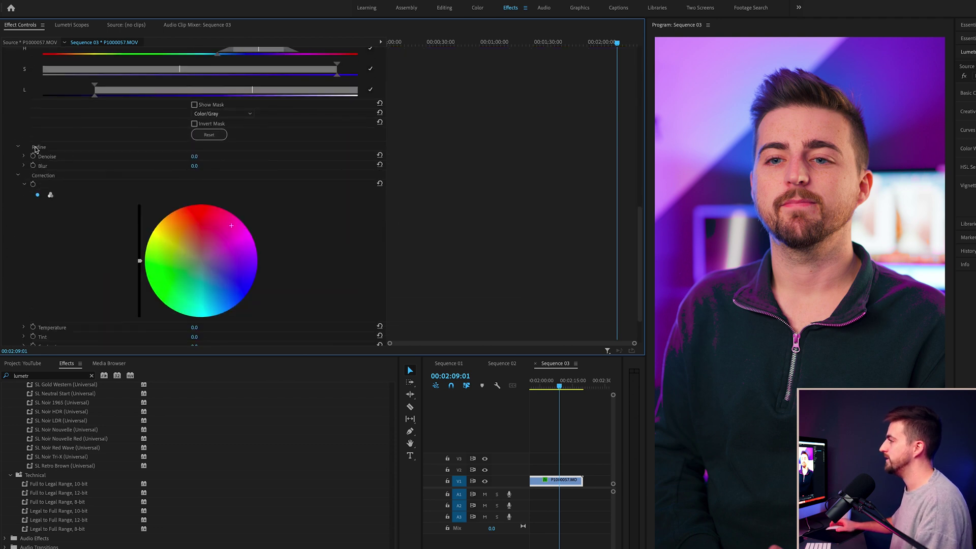
- Set Refine Blur to 50 and push the background correction from purple toward blue
{"action": "left_click", "coordinate": [42, 166]}
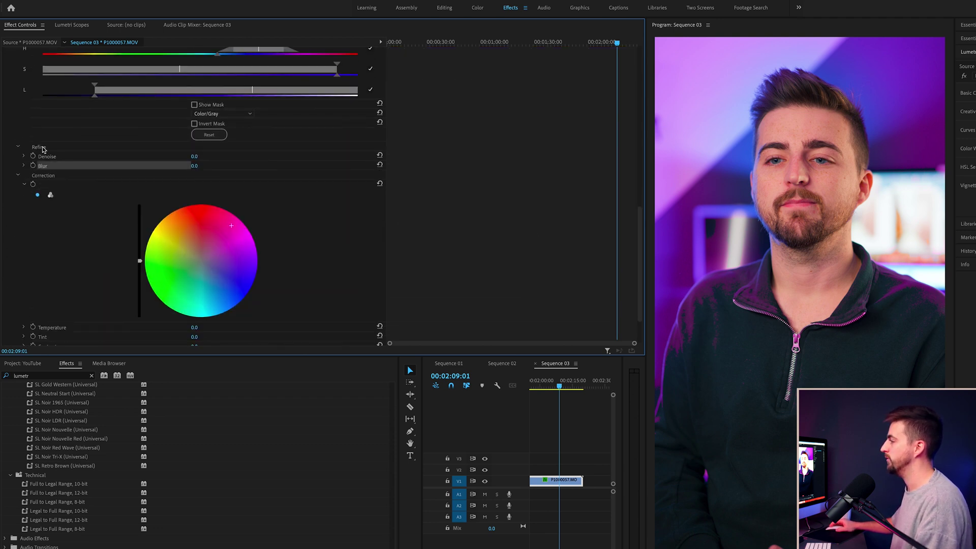
{"action": "scroll", "coordinate": [42, 148], "scroll_direction": "up", "scroll_amount": 1}
{"action": "scroll", "coordinate": [68, 125], "scroll_direction": "up", "scroll_amount": 3}
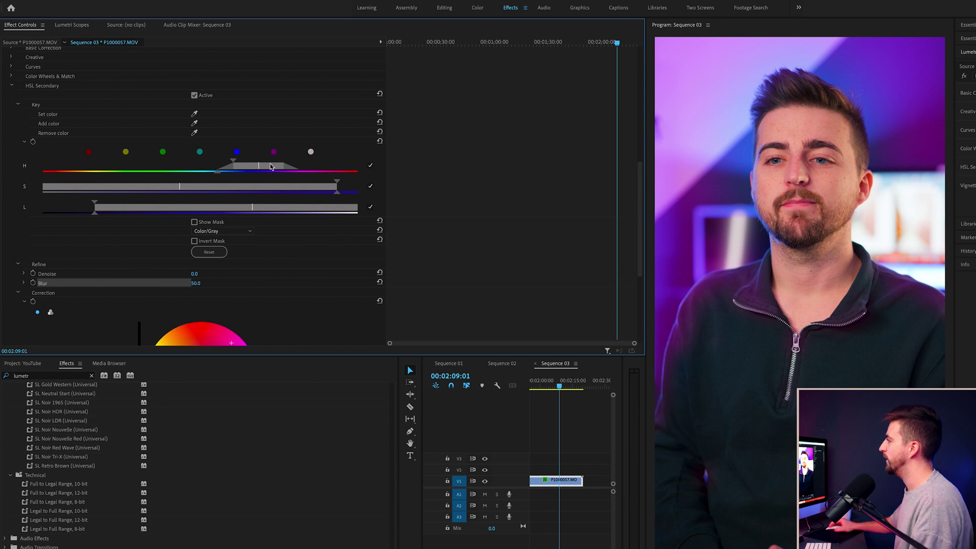
{"action": "scroll", "coordinate": [493, 243], "scroll_direction": "down", "scroll_amount": 1}
{"action": "scroll", "coordinate": [493, 243], "scroll_direction": "down", "scroll_amount": 5}
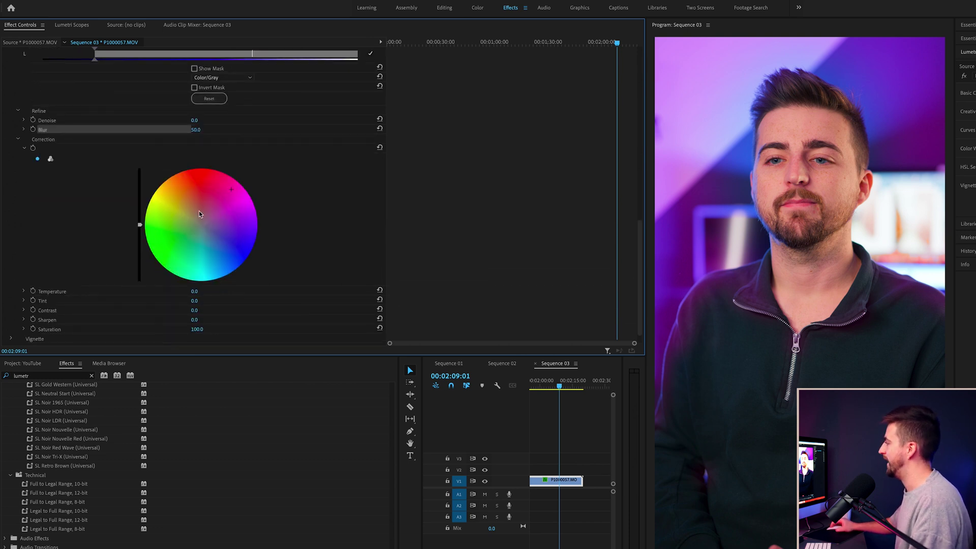
{"action": "left_click_drag", "start_coordinate": [231, 186], "coordinate": [201, 215]}
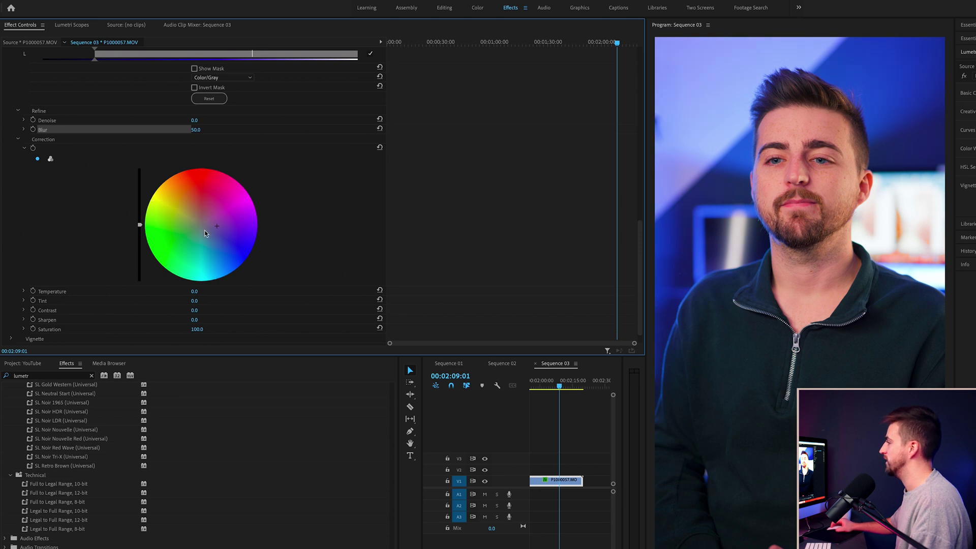
{"action": "scroll", "coordinate": [320, 295], "scroll_direction": "down", "scroll_amount": 1}
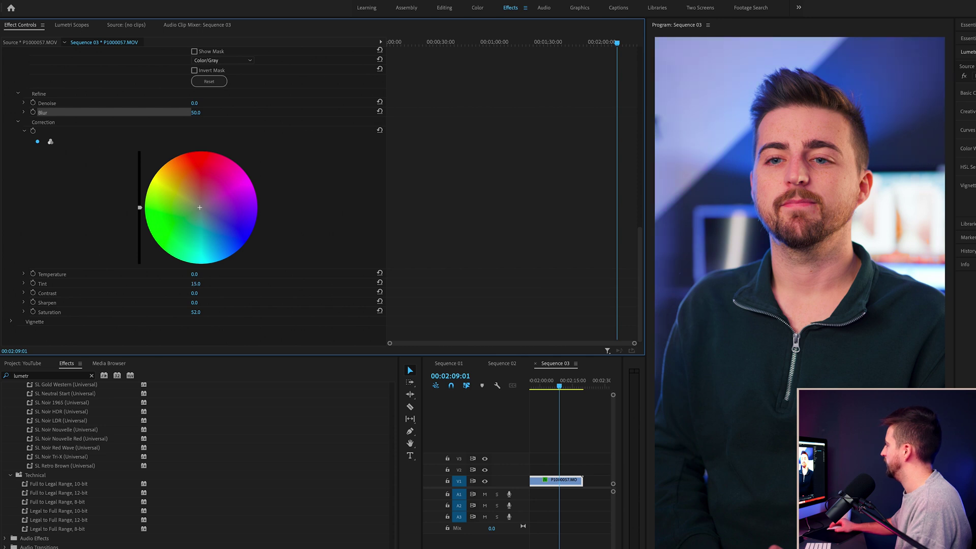
{"action": "scroll", "coordinate": [244, 290], "scroll_direction": "up", "scroll_amount": 5}
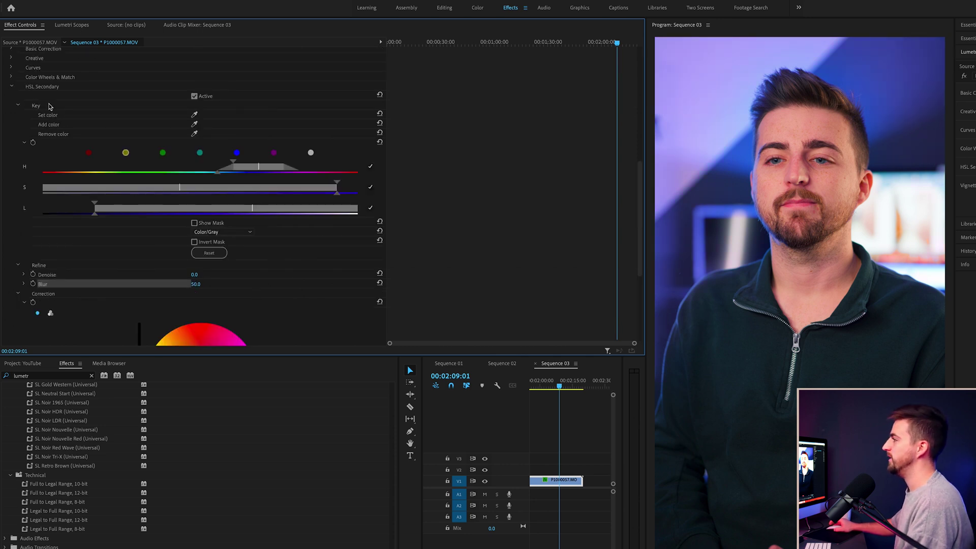
{"action": "scroll", "coordinate": [127, 102], "scroll_direction": "up", "scroll_amount": 3}
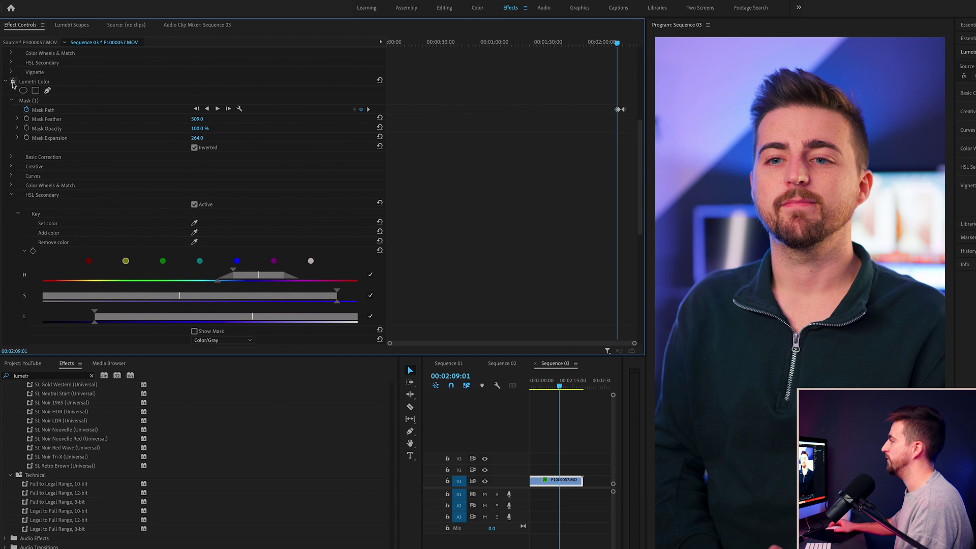
{"action": "left_click", "coordinate": [12, 82]}
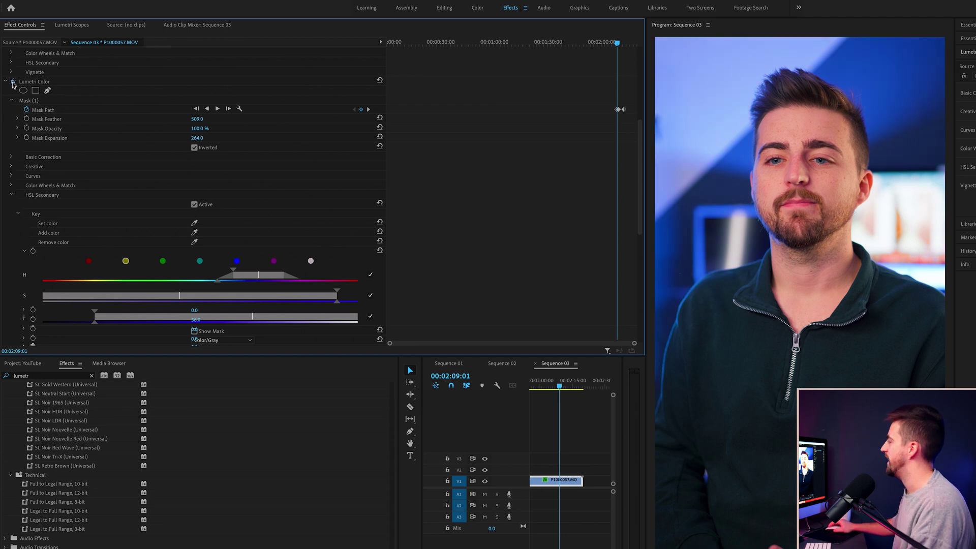
{"action": "scroll", "coordinate": [10, 176], "scroll_direction": "up", "scroll_amount": 5}
{"action": "left_click", "coordinate": [6, 196]}
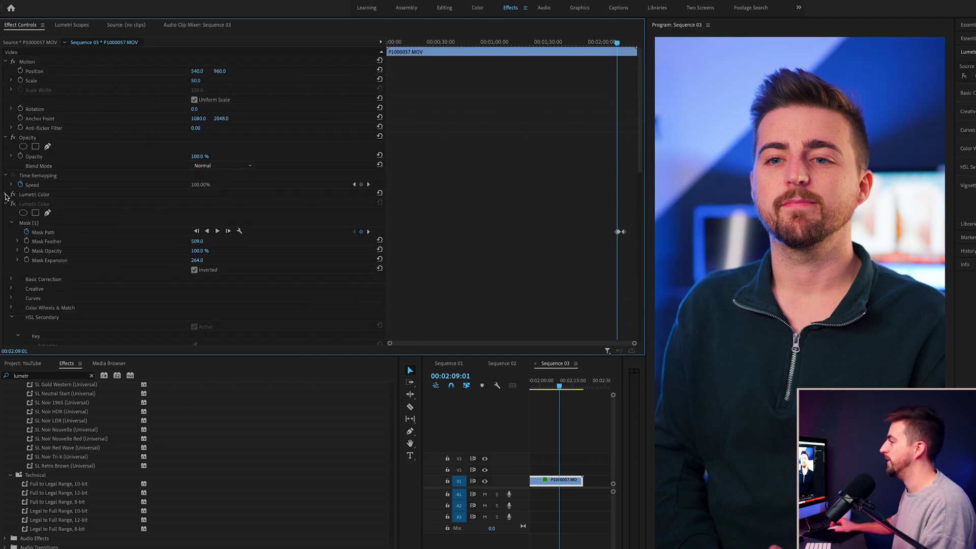
{"action": "left_click", "coordinate": [6, 204]}
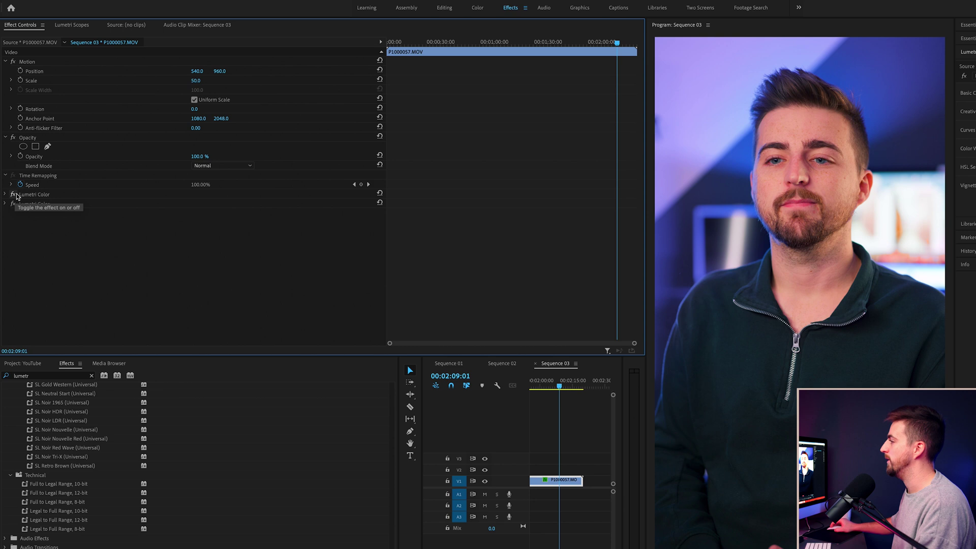
{"action": "left_click", "coordinate": [35, 197]}
{"action": "left_click", "coordinate": [12, 195]}
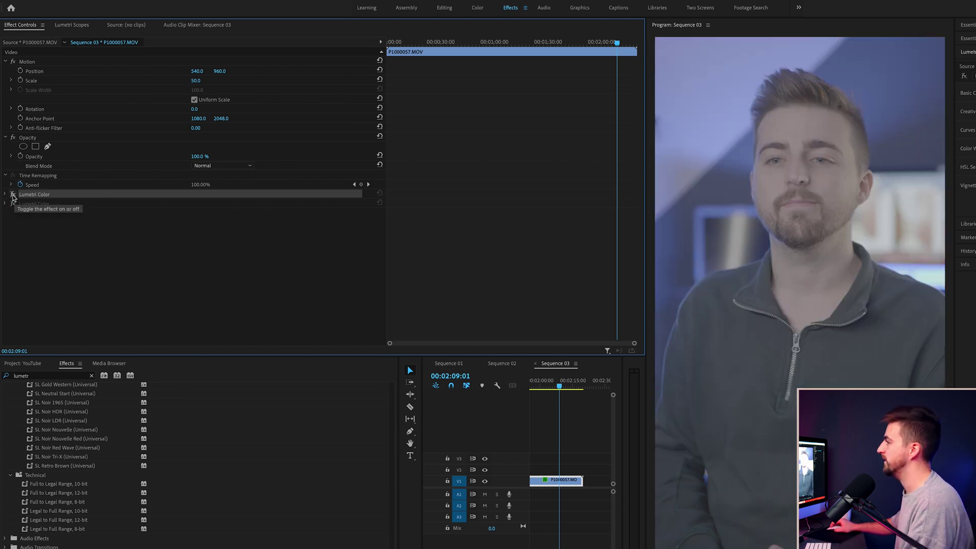
{"action": "left_click", "coordinate": [12, 195]}
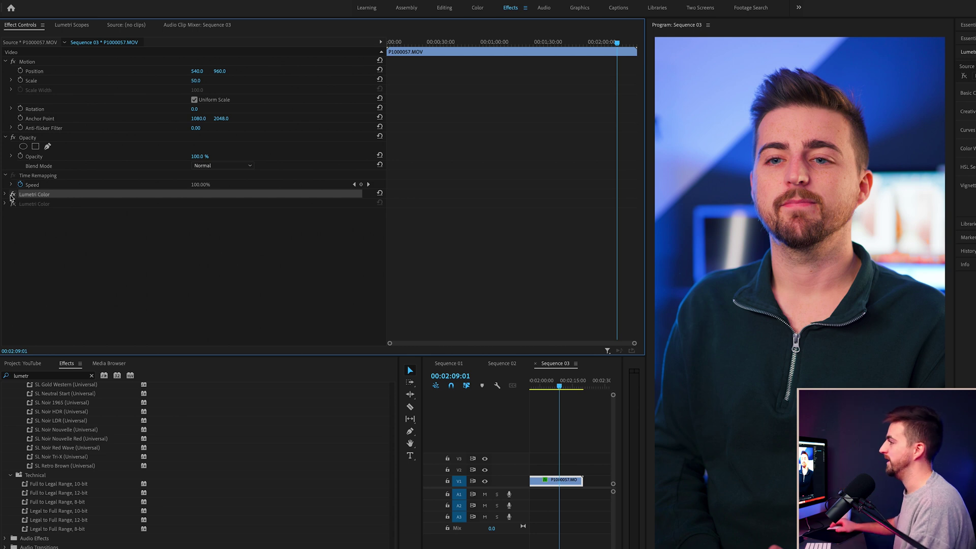
{"action": "left_click", "coordinate": [5, 196]}
{"action": "left_click", "coordinate": [11, 251]}
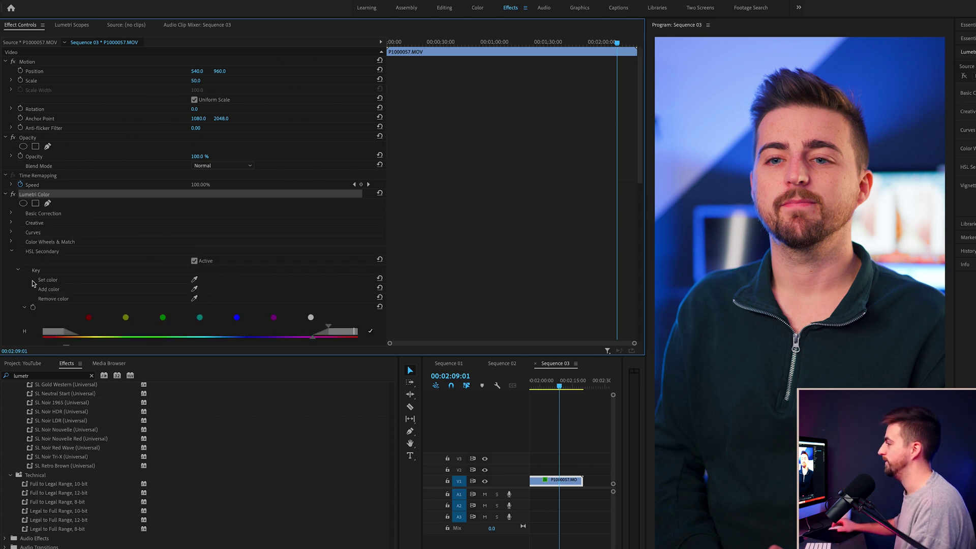
{"action": "left_click", "coordinate": [194, 260]}
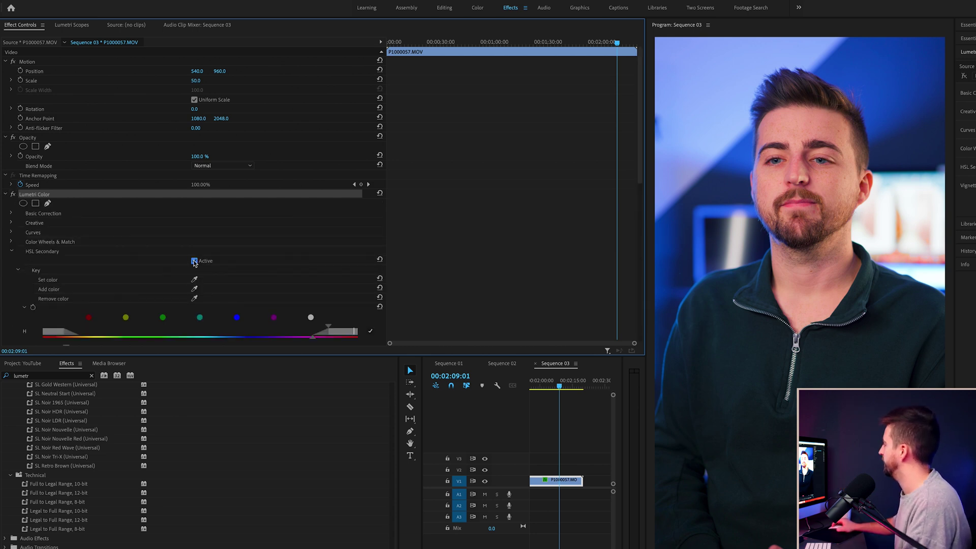
{"action": "left_click", "coordinate": [195, 261]}
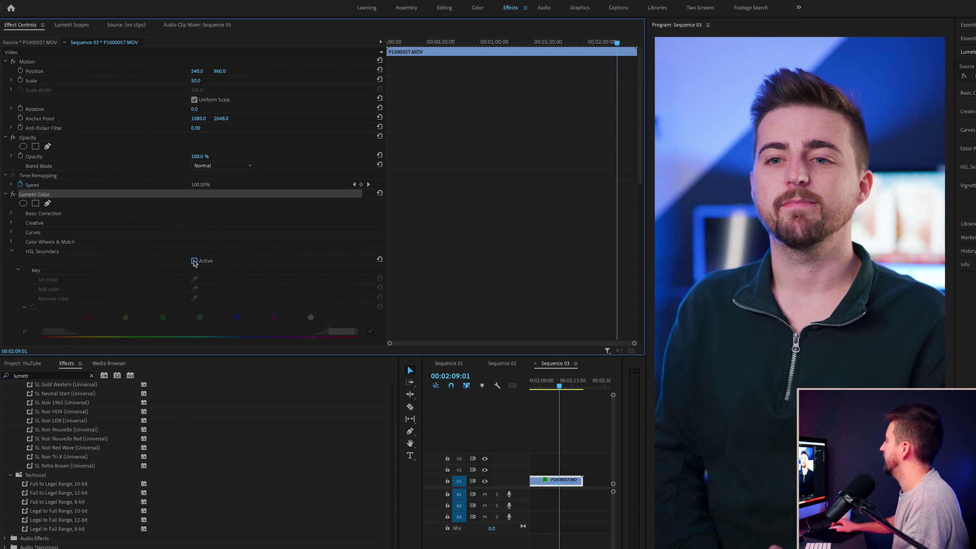
{"action": "left_click", "coordinate": [195, 261]}
{"action": "scroll", "coordinate": [349, 251], "scroll_direction": "down", "scroll_amount": 5}
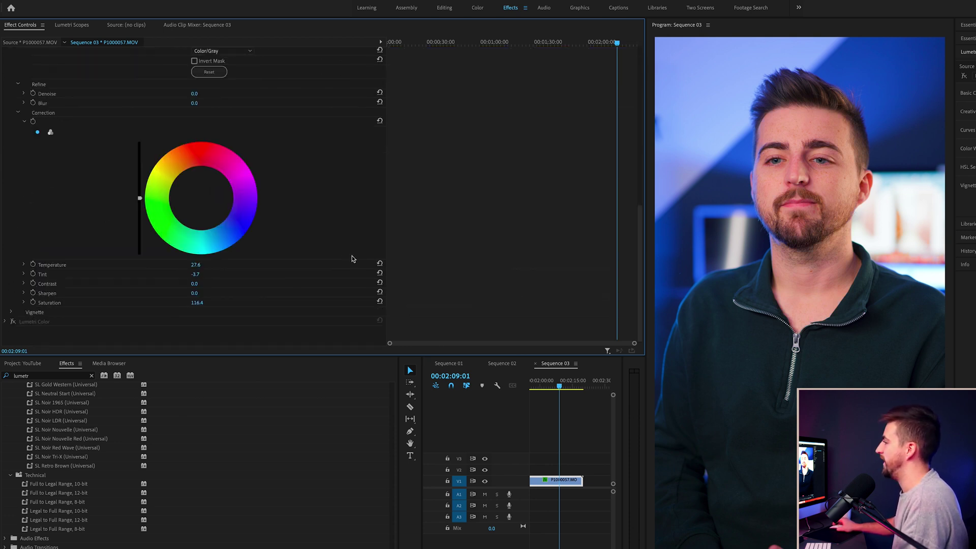
{"action": "scroll", "coordinate": [98, 183], "scroll_direction": "up", "scroll_amount": 5}
{"action": "scroll", "coordinate": [98, 184], "scroll_direction": "down", "scroll_amount": 5}
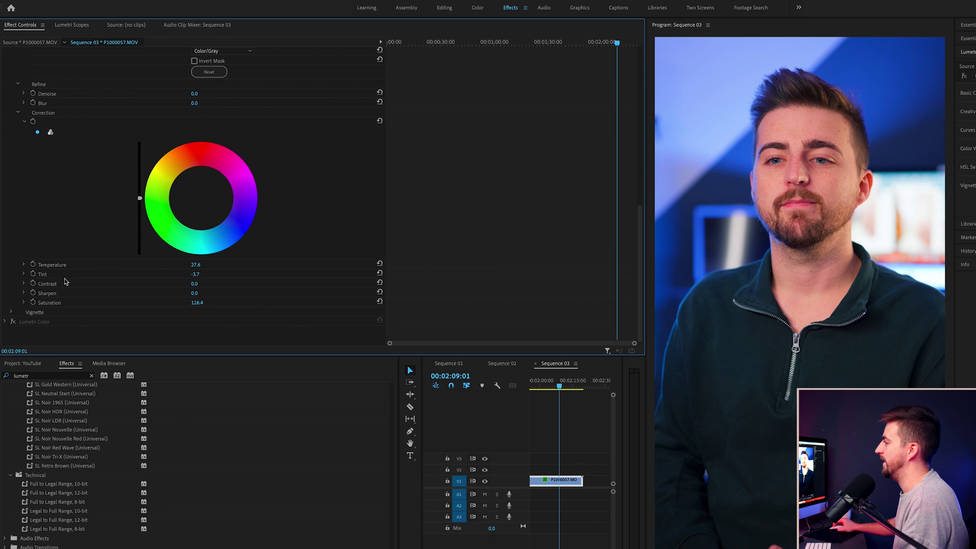
{"action": "left_click", "coordinate": [13, 322]}
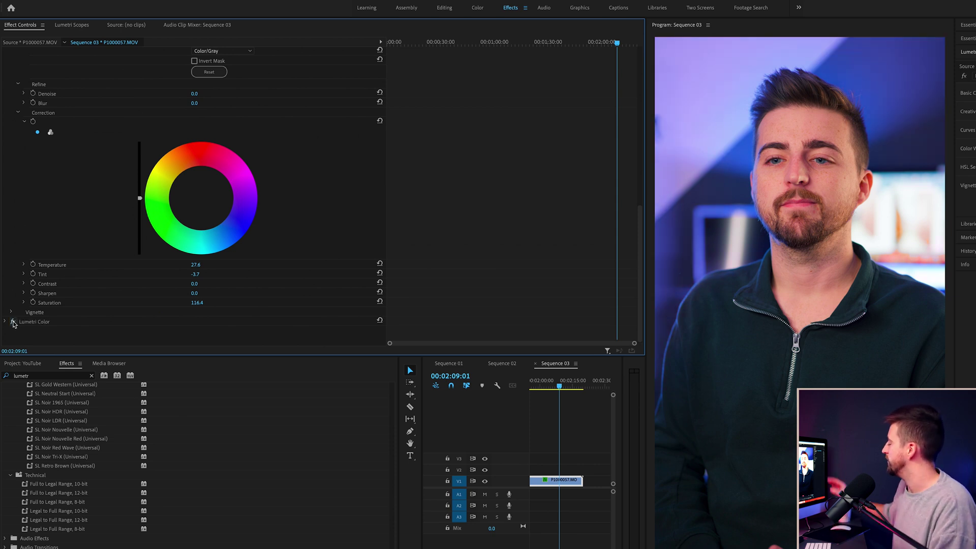
{"action": "scroll", "coordinate": [75, 296], "scroll_direction": "up", "scroll_amount": 5}
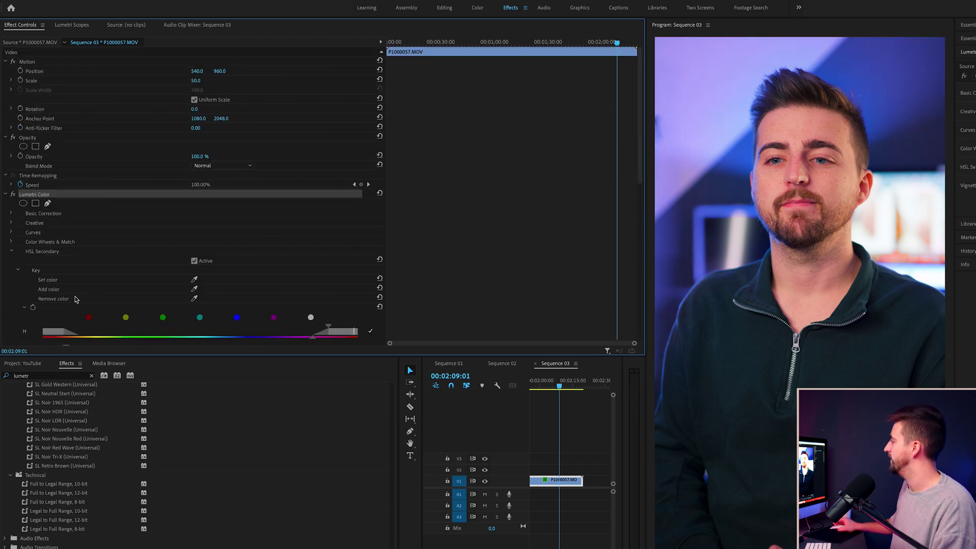